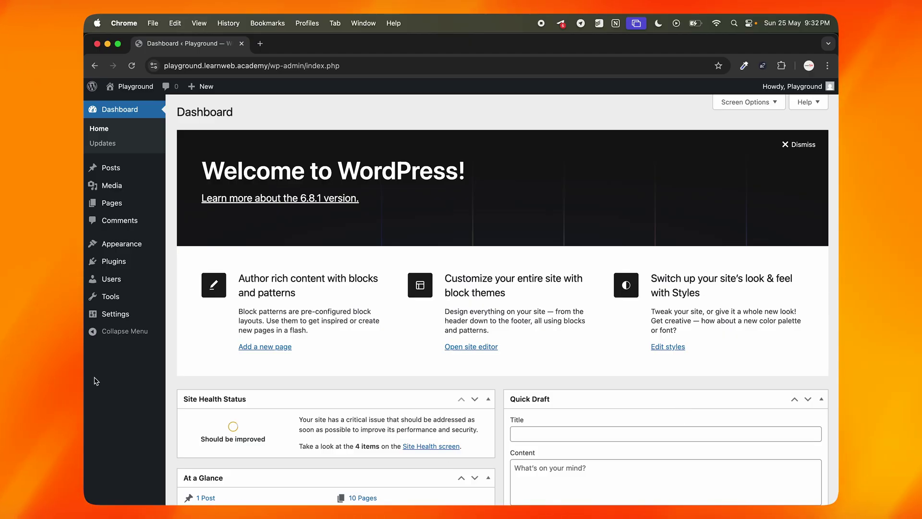
Find the Woostify theme in the theme directory, install it and activate it.
mouse_move(117, 248)
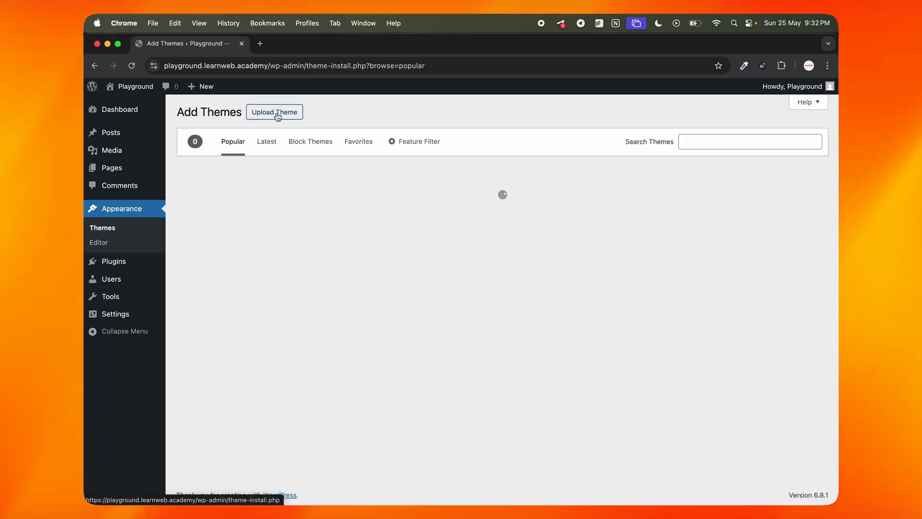
left_click(695, 140)
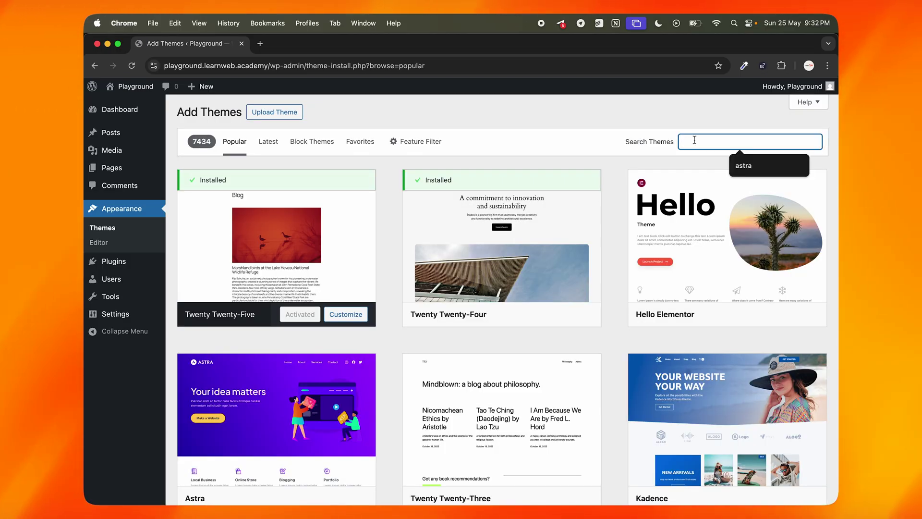
type("woostify")
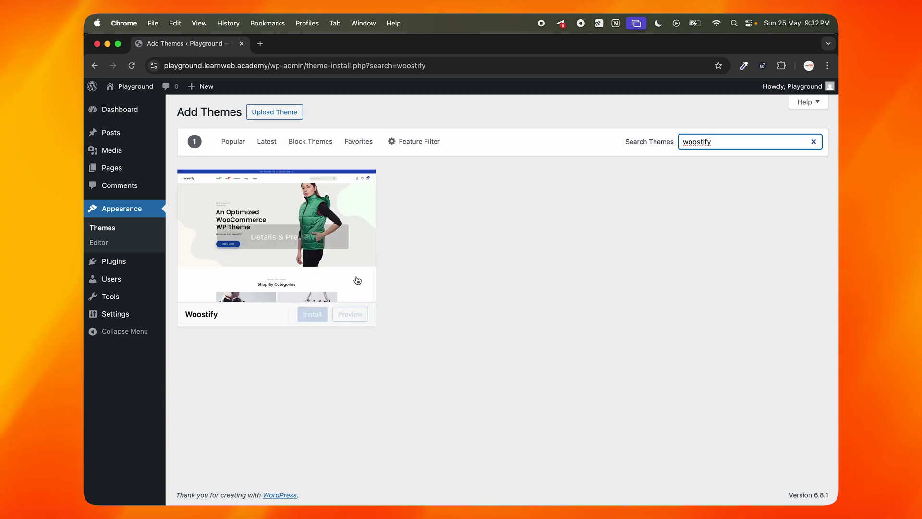
left_click(312, 314)
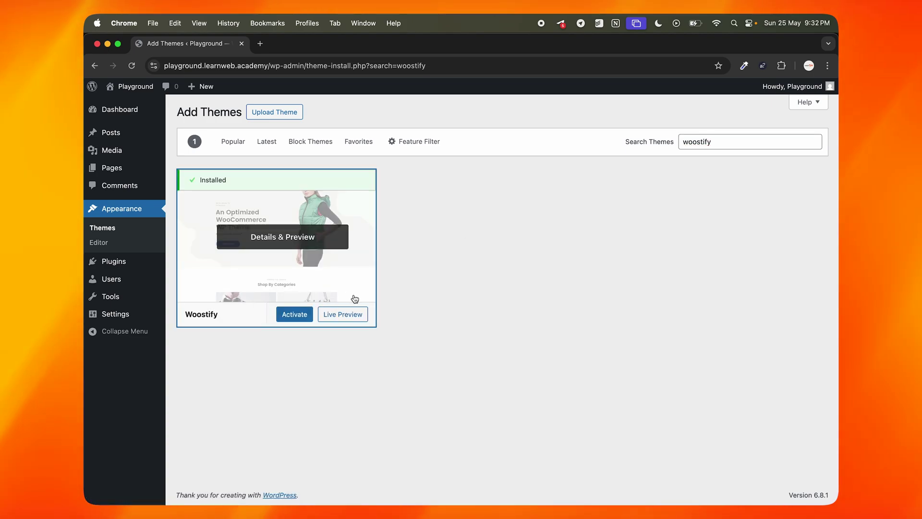
left_click(304, 315)
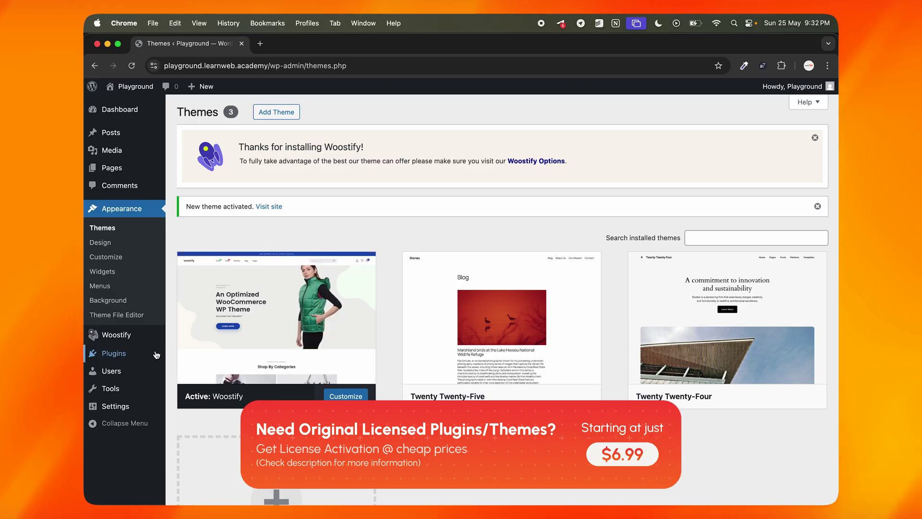
Search for the woocommerce plugin among the new plugins, then install and activate WooCommerce.
mouse_move(156, 355)
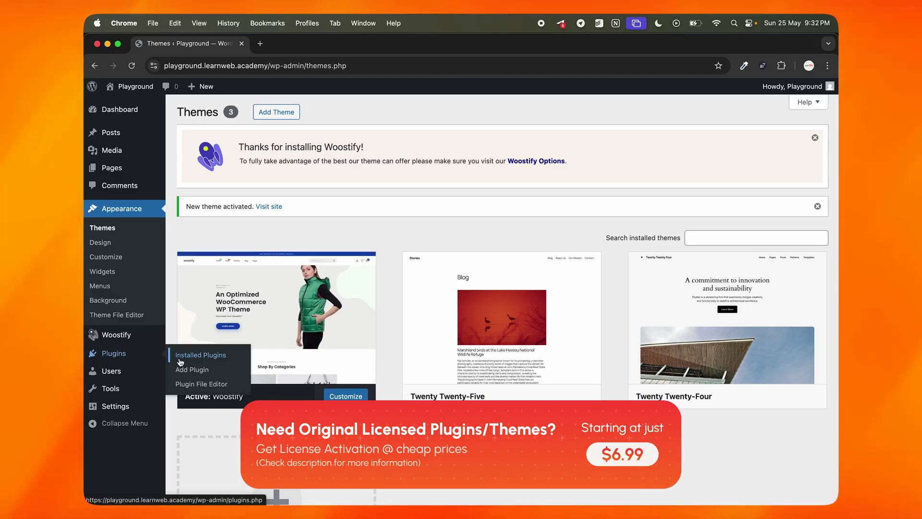
left_click(186, 372)
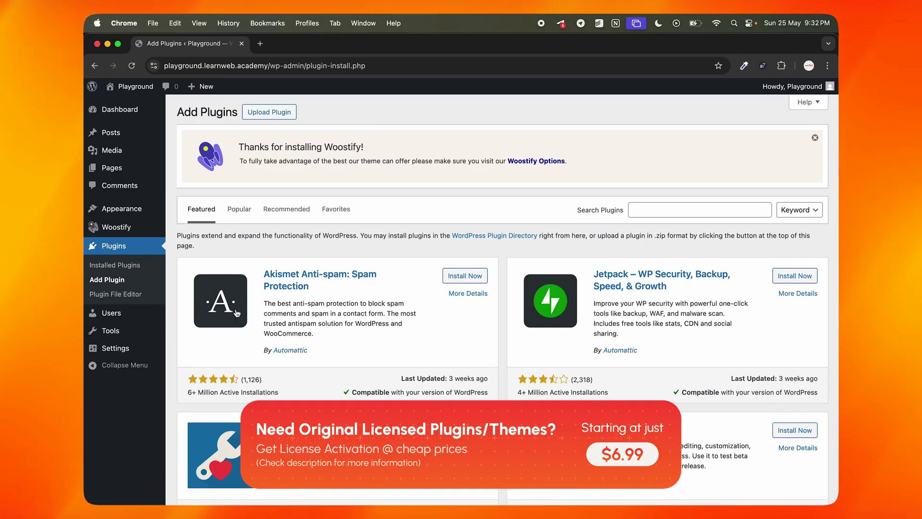
left_click(269, 112)
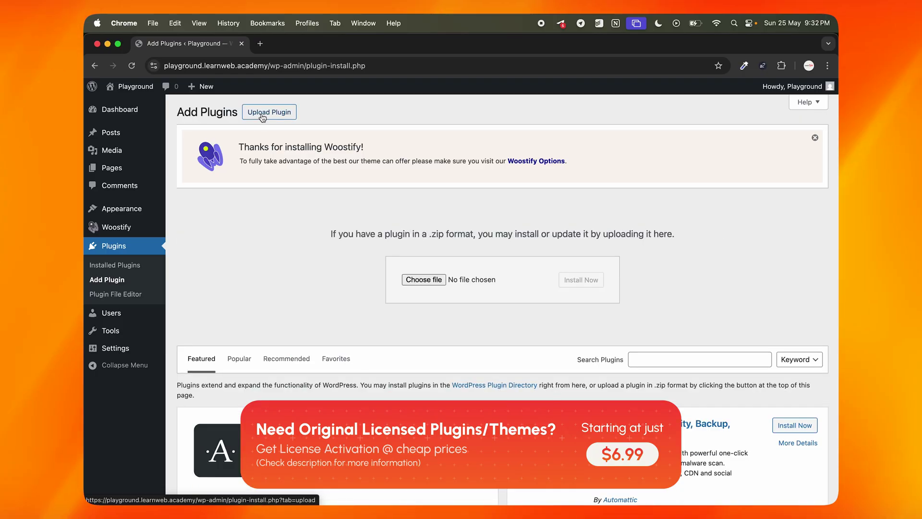
left_click(664, 355)
type("wooc")
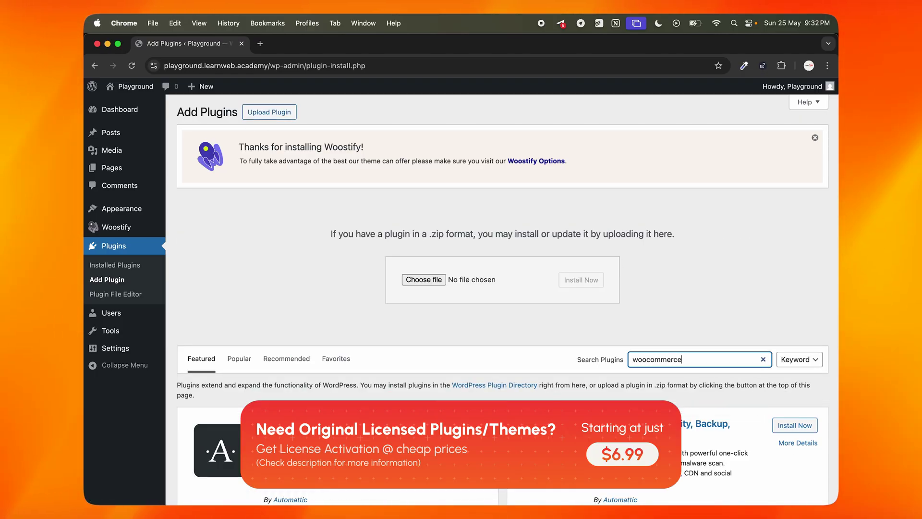
type("ommerce")
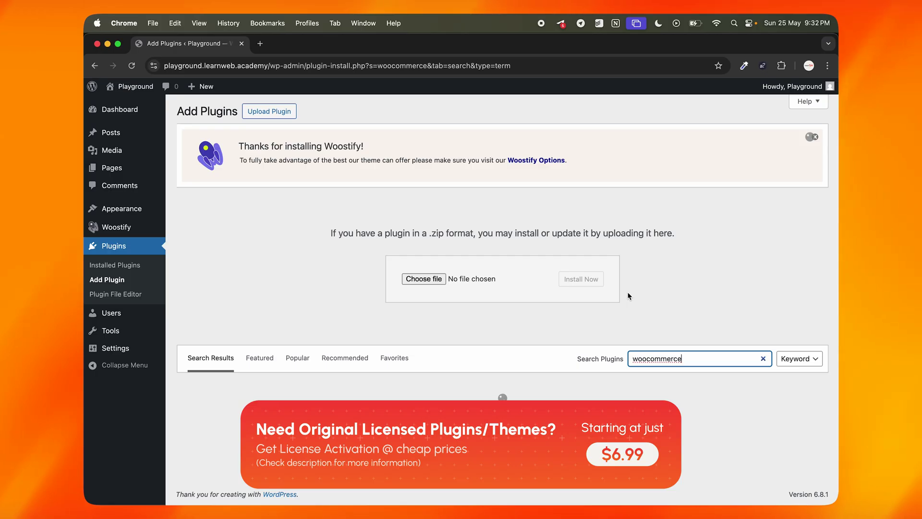
scroll(518, 320, "down", 3)
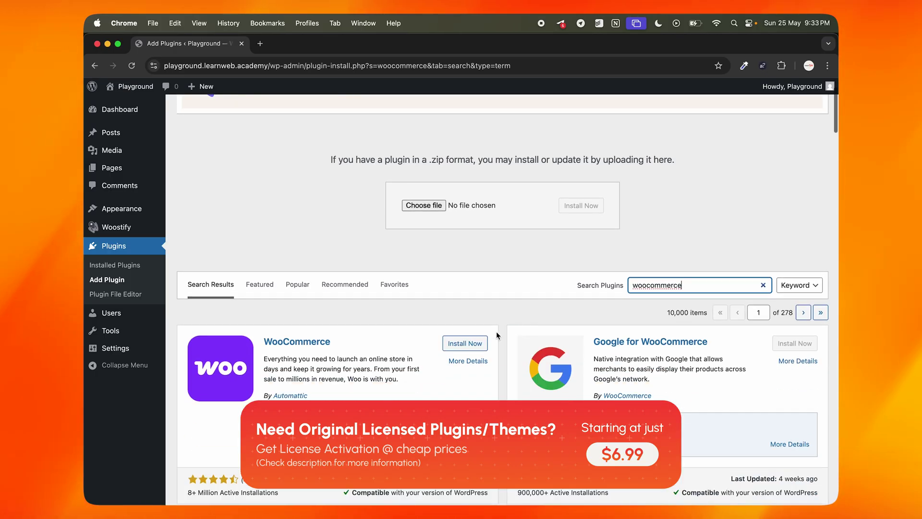
left_click(458, 343)
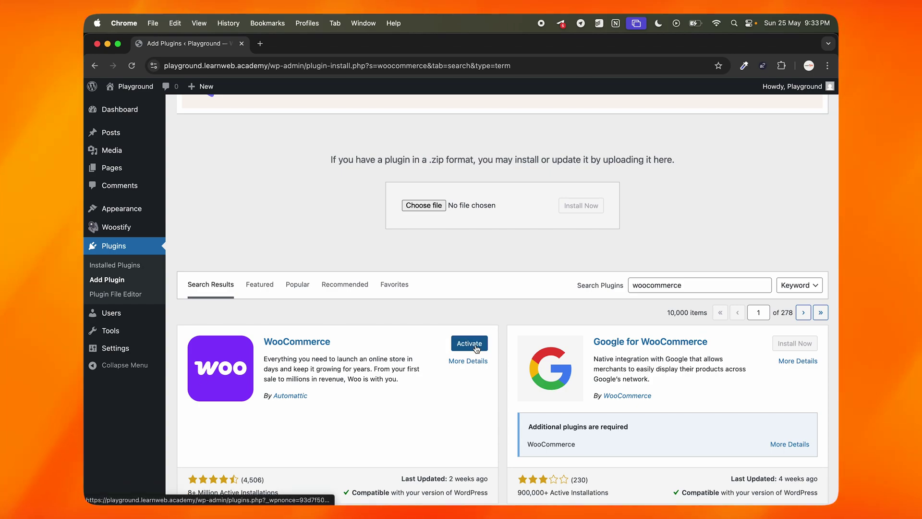
left_click(476, 344)
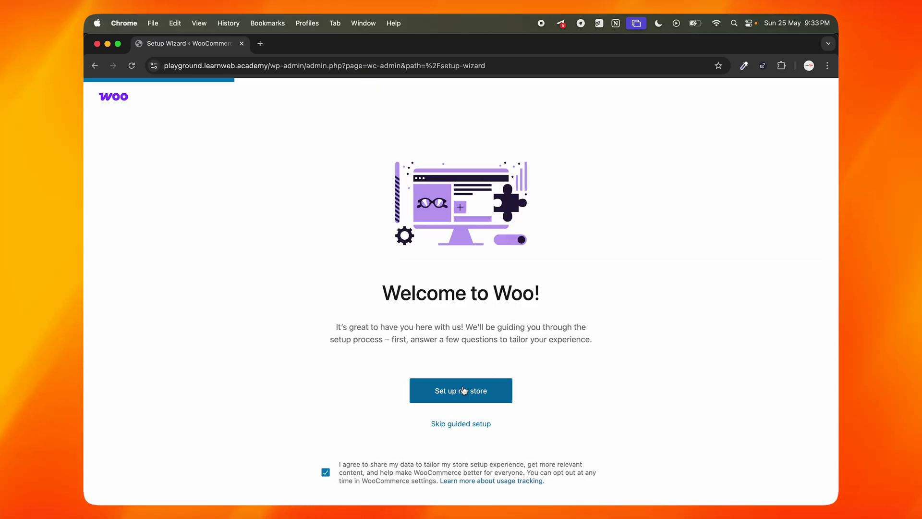
Complete the guided store questions with "I'm just starting my business" and the industry Electronics and computers, keeping the prefilled store name and location.
left_click(464, 390)
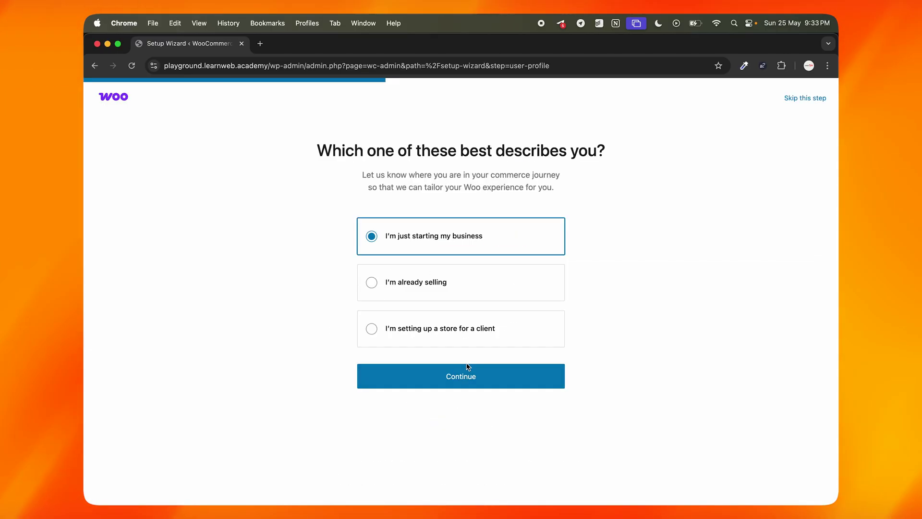
left_click(475, 379)
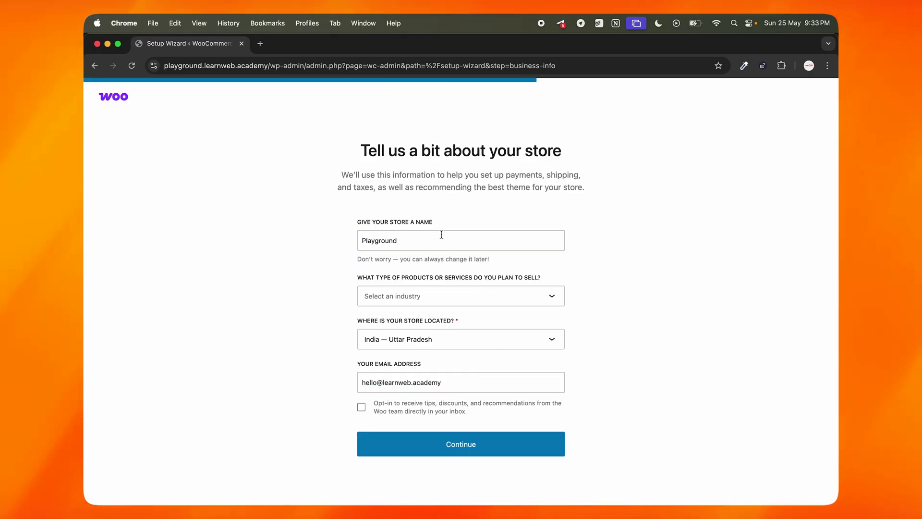
left_click(395, 216)
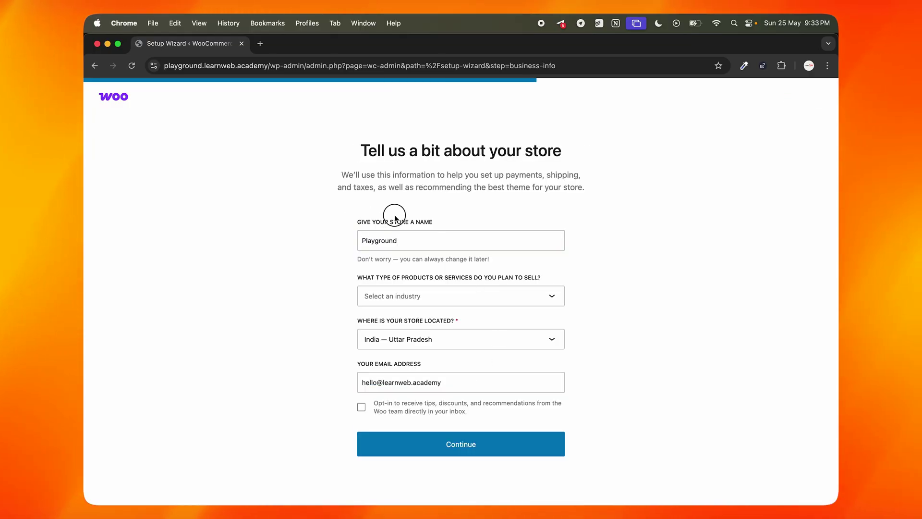
left_click(414, 297)
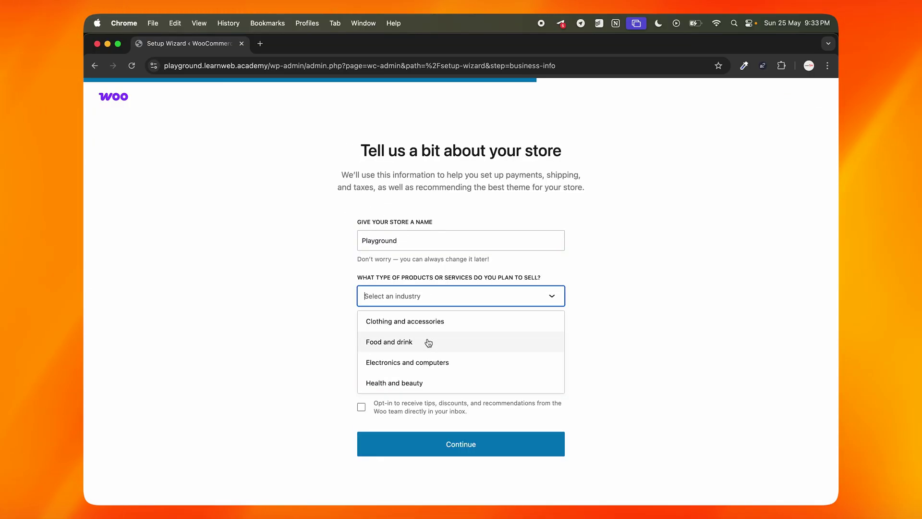
left_click(433, 362)
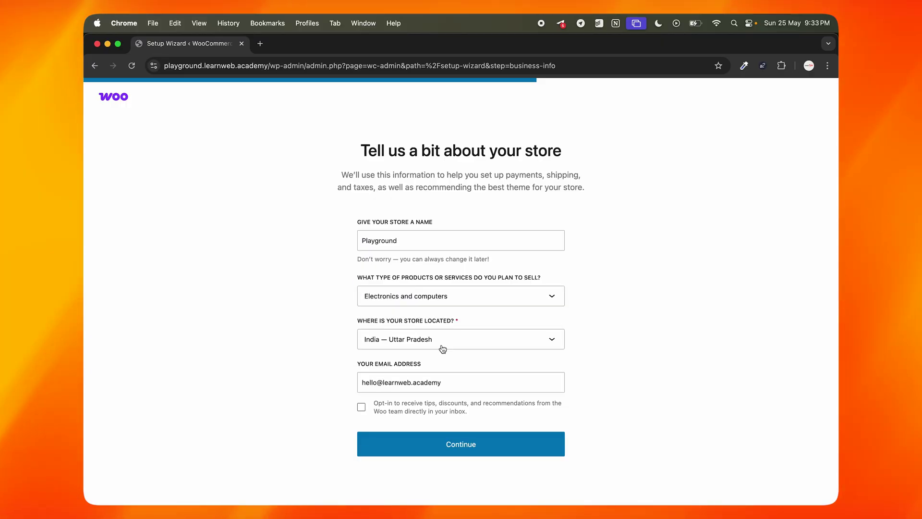
left_click(435, 342)
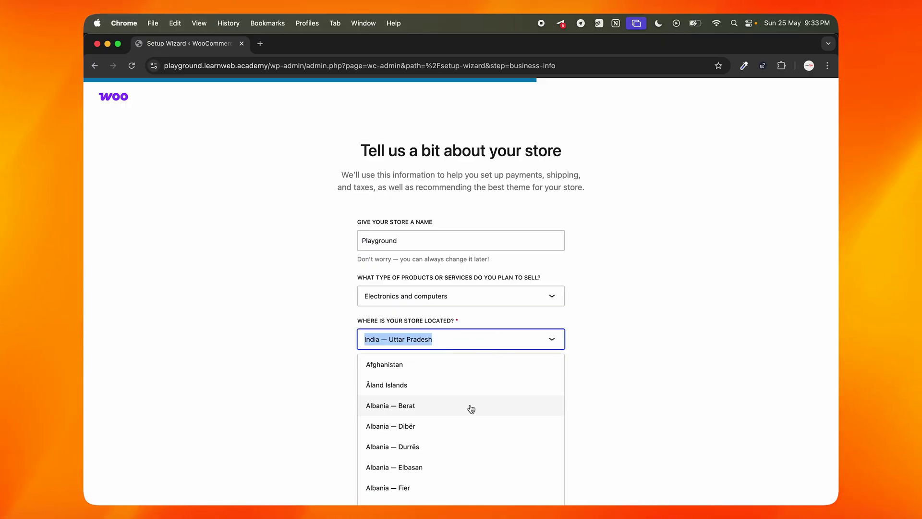
scroll(469, 408, "down", 5)
left_click(644, 322)
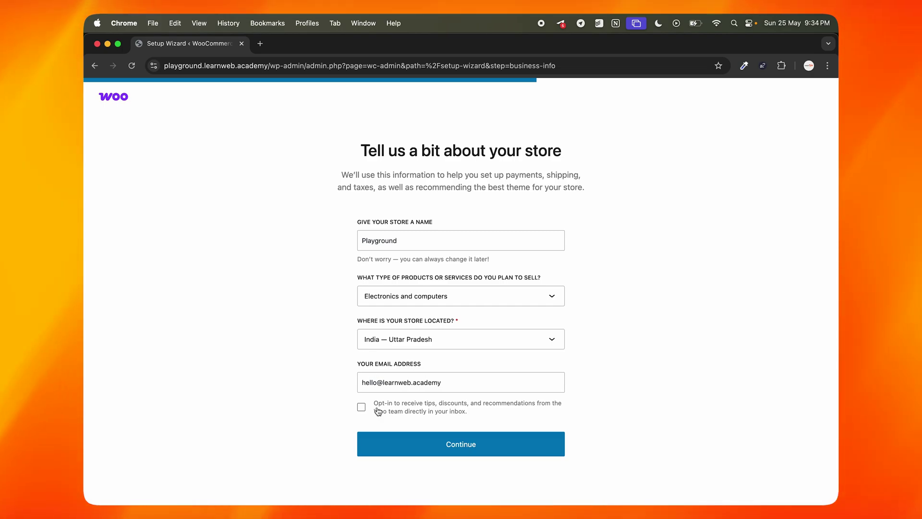
left_click(462, 440)
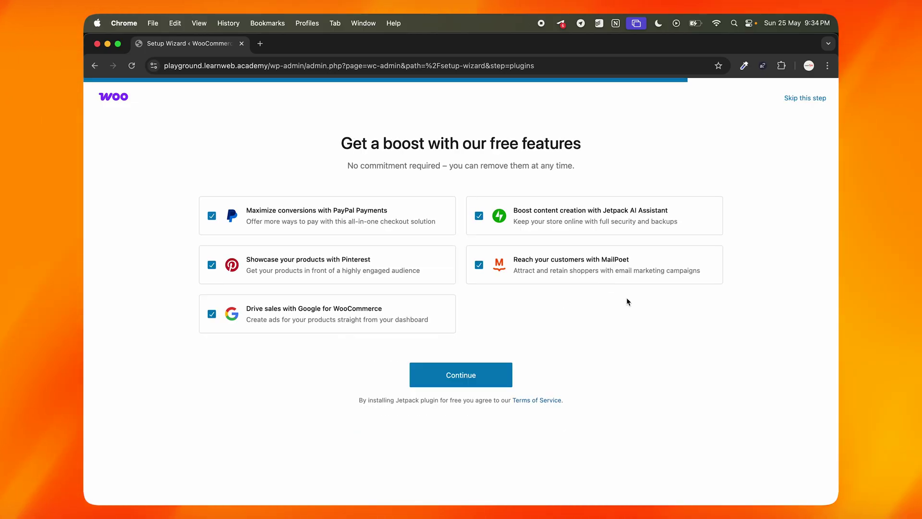
Accept all the suggested free features and decline connecting the store to a WordPress.com account.
left_click(473, 373)
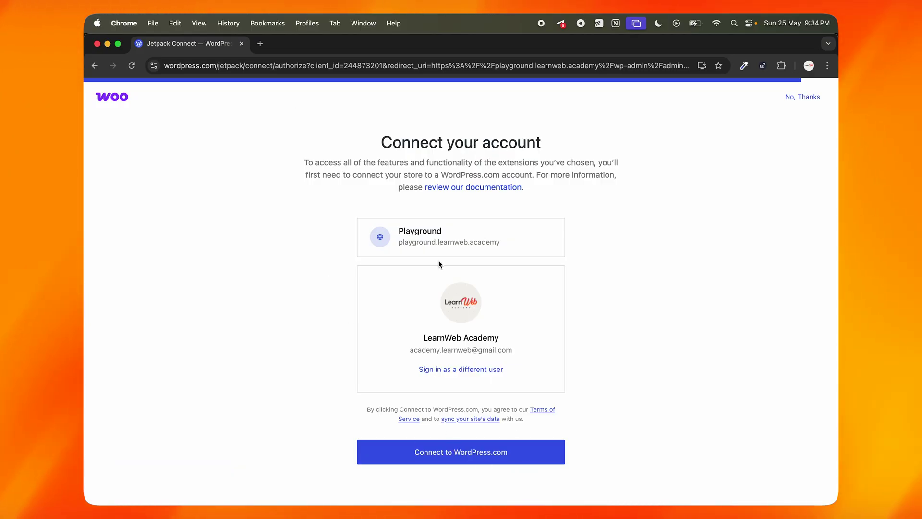
left_click(802, 102)
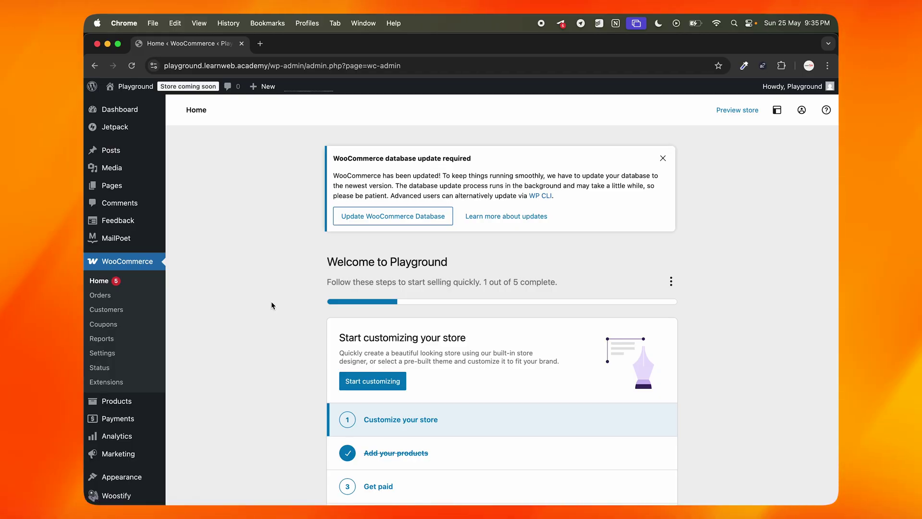
scroll(269, 304, "down", 3)
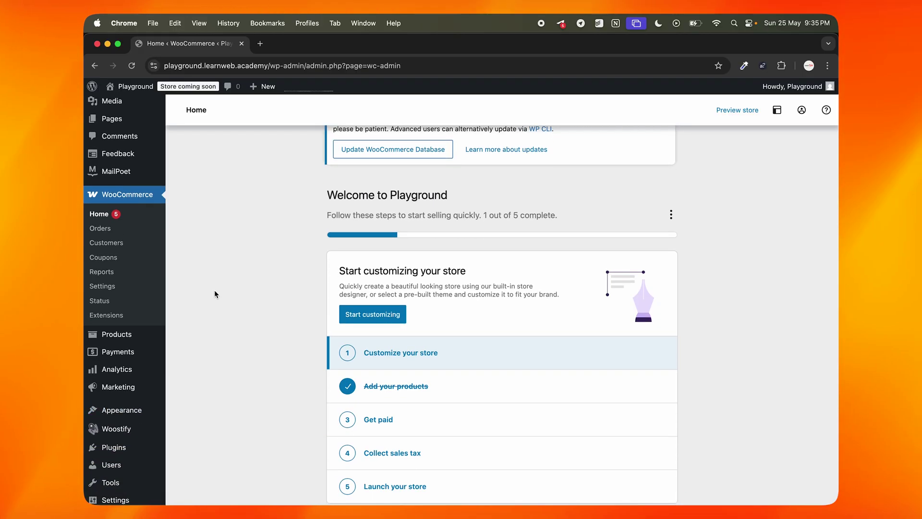
mouse_move(134, 455)
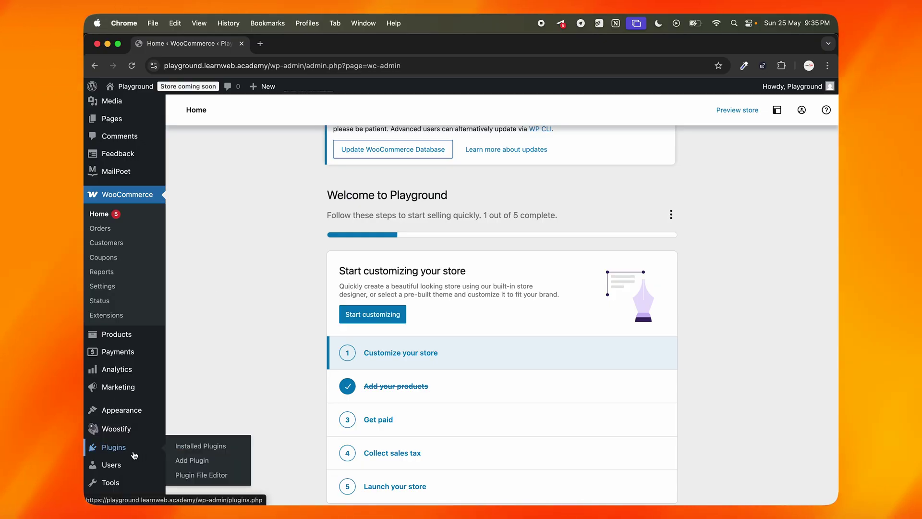
left_click(184, 462)
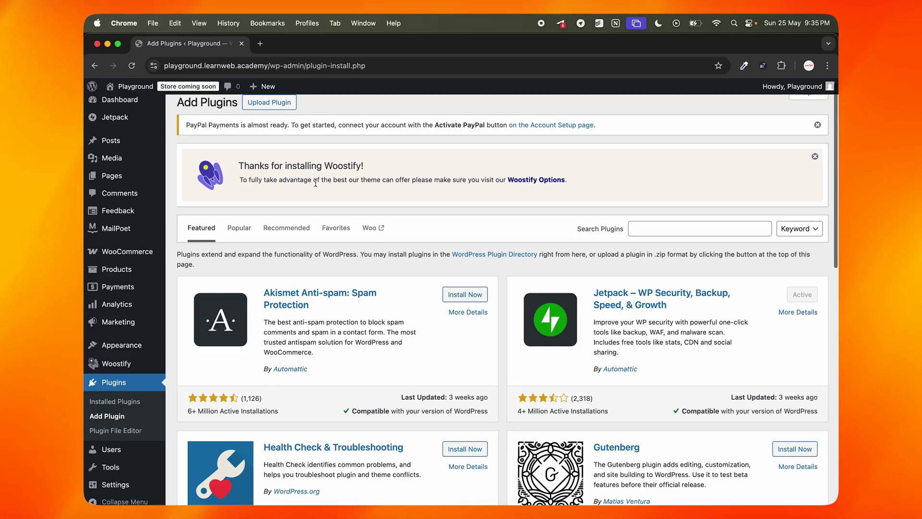
left_click(674, 241)
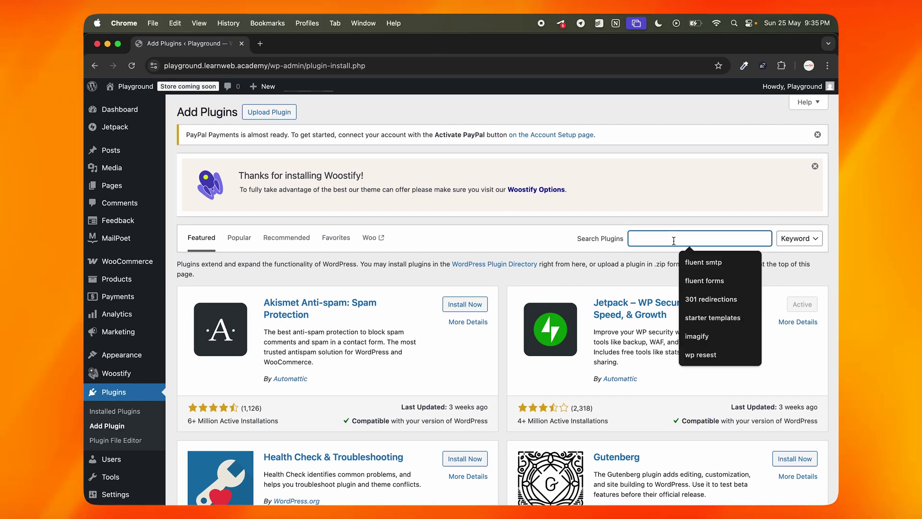
Install and activate the Woostify site library from the Woostify theme's starter sites.
scroll(154, 249, "down", 2)
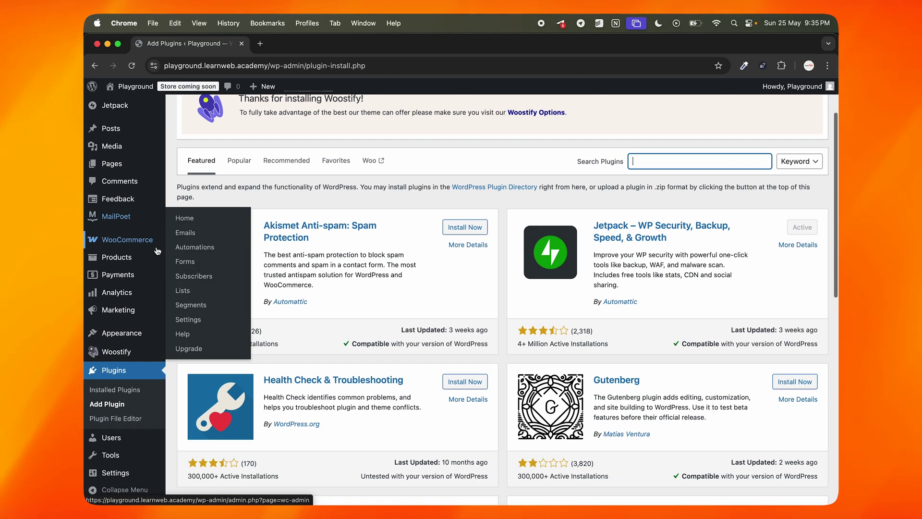
left_click(112, 360)
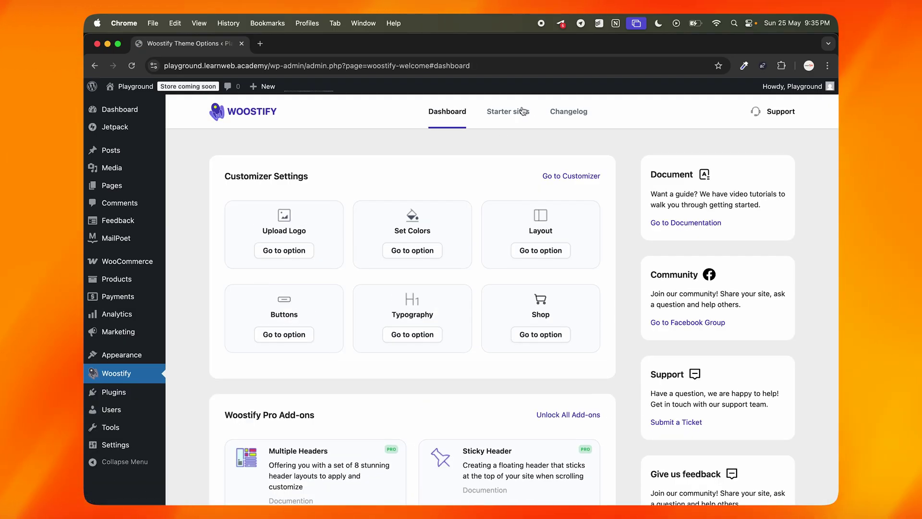
left_click(519, 107)
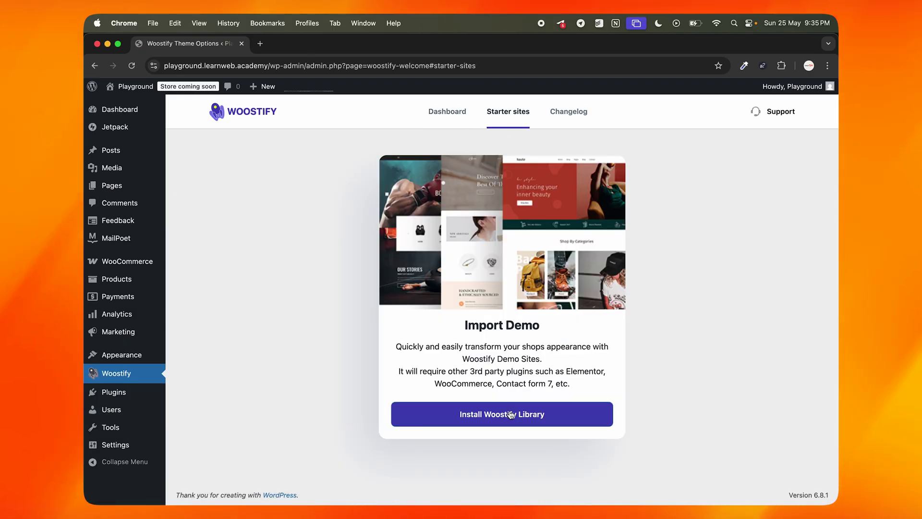
left_click(510, 414)
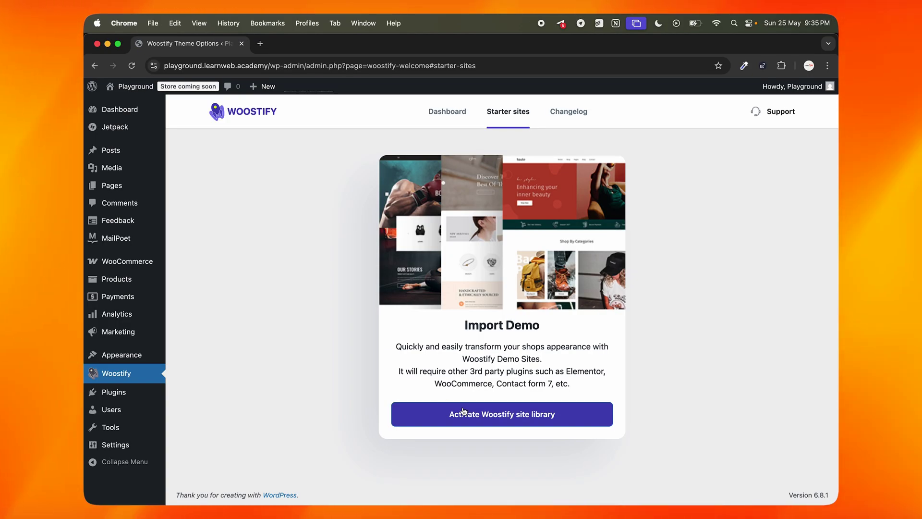
left_click(464, 412)
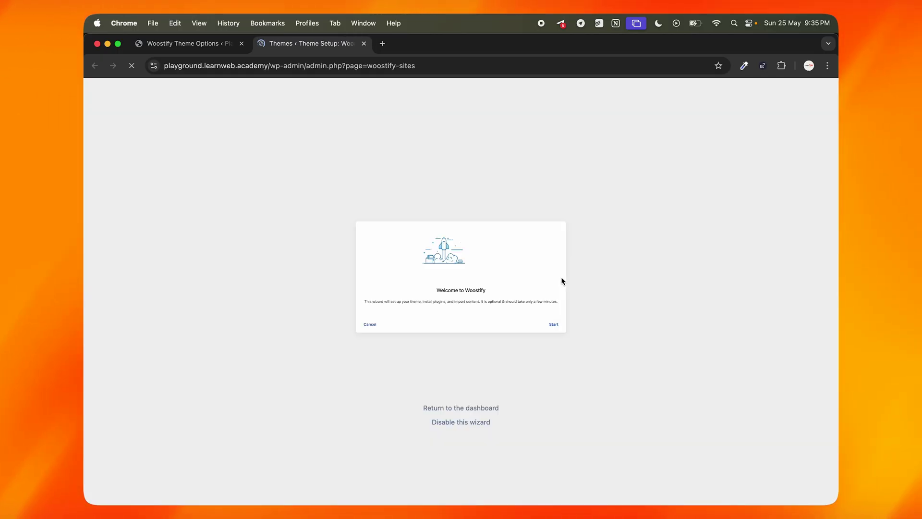
Start the Woostify setup wizard and browse the importable starter sites.
left_click(643, 369)
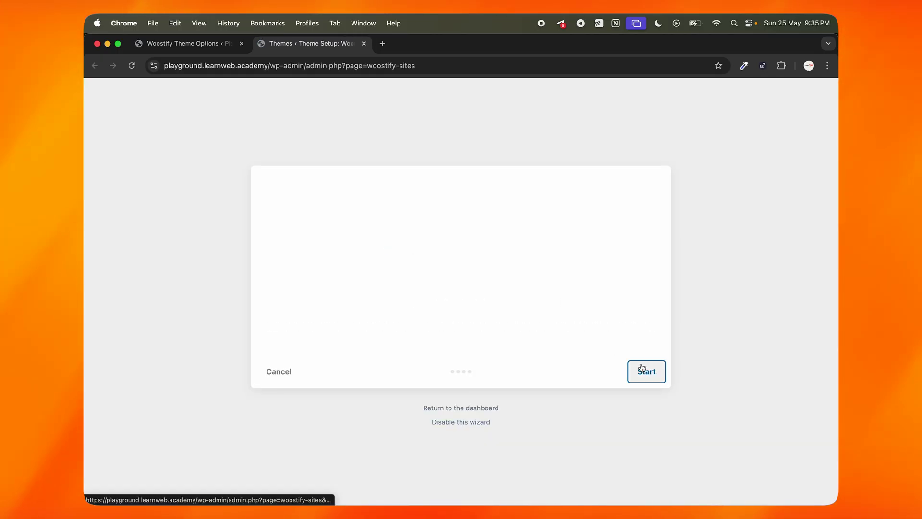
left_click(639, 362)
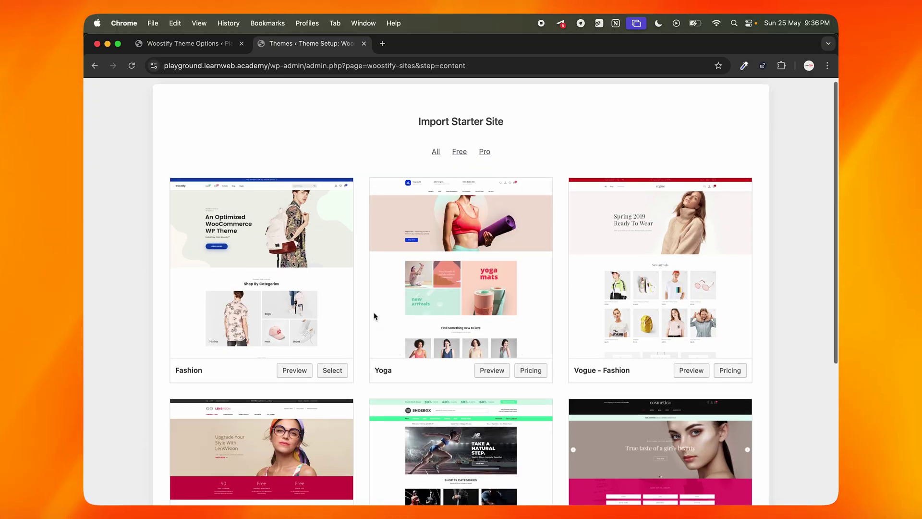
scroll(373, 312, "down", 3)
scroll(373, 312, "up", 3)
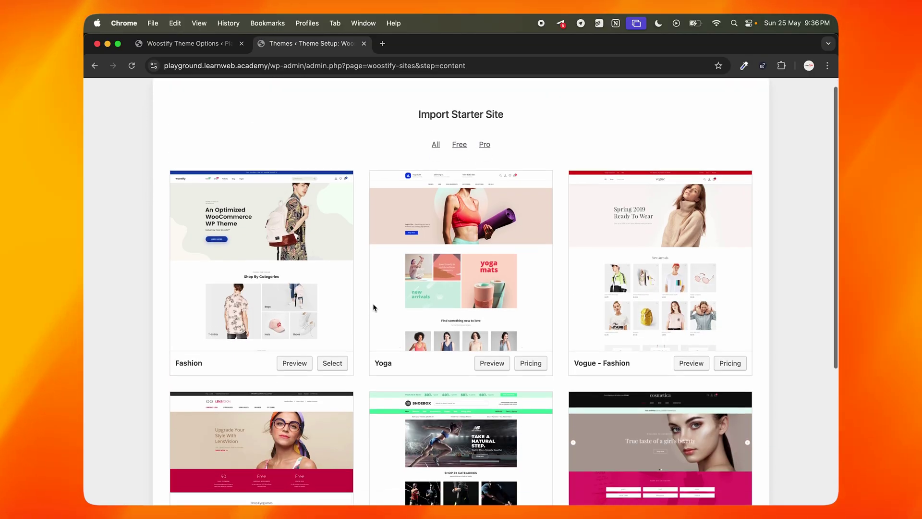
scroll(372, 306, "down", 5)
scroll(373, 307, "up", 6)
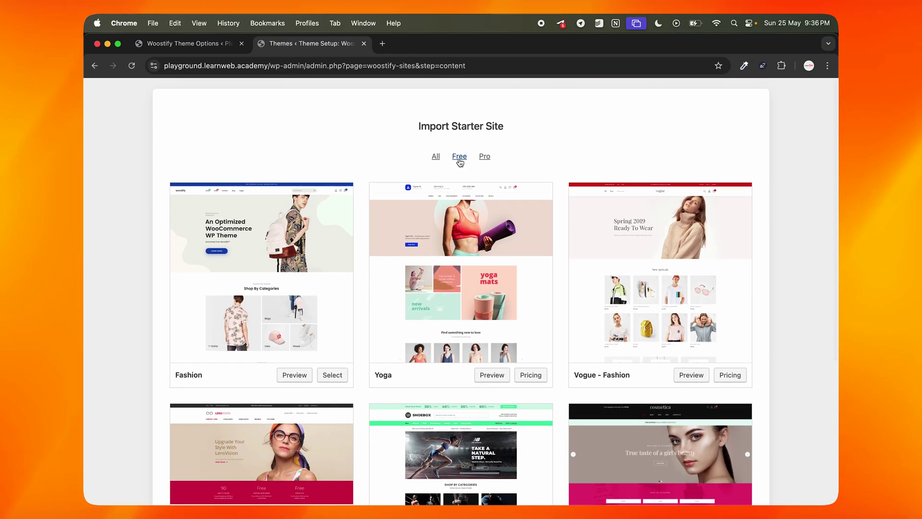
Filter the starter sites by Free and Pro in turn and compare the designs offered in each group.
left_click(460, 158)
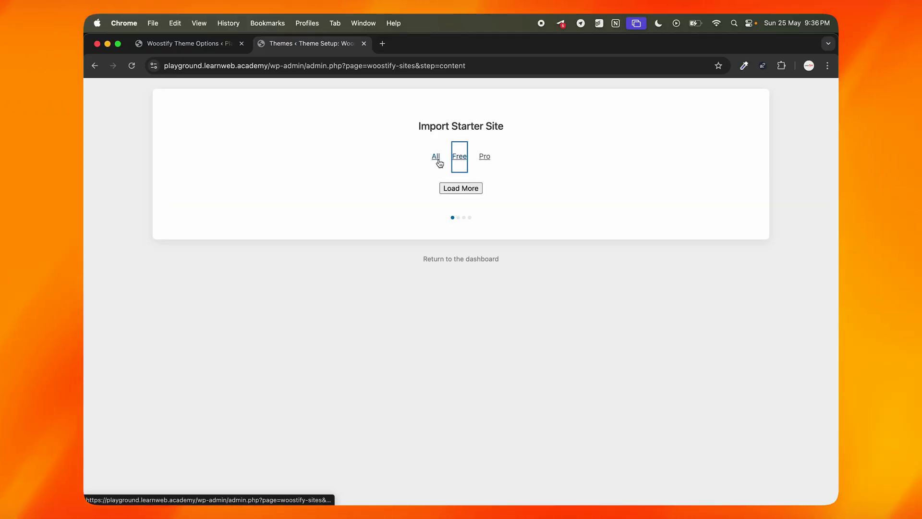
left_click(483, 158)
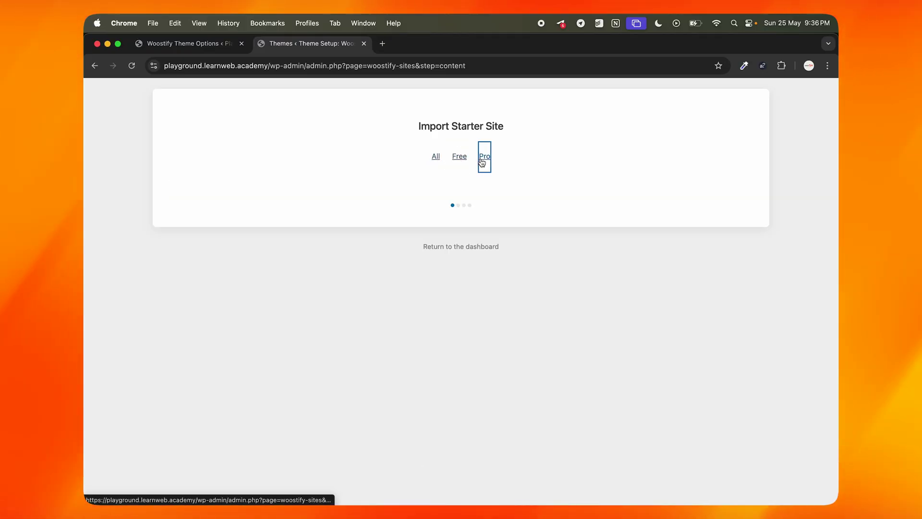
left_click(464, 165)
scroll(465, 275, "down", 2)
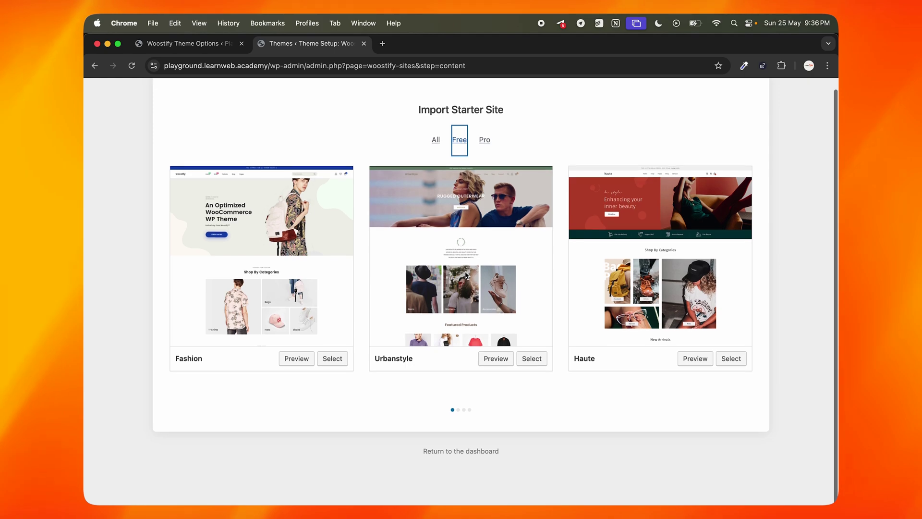
scroll(465, 274, "up", 2)
scroll(466, 275, "down", 1)
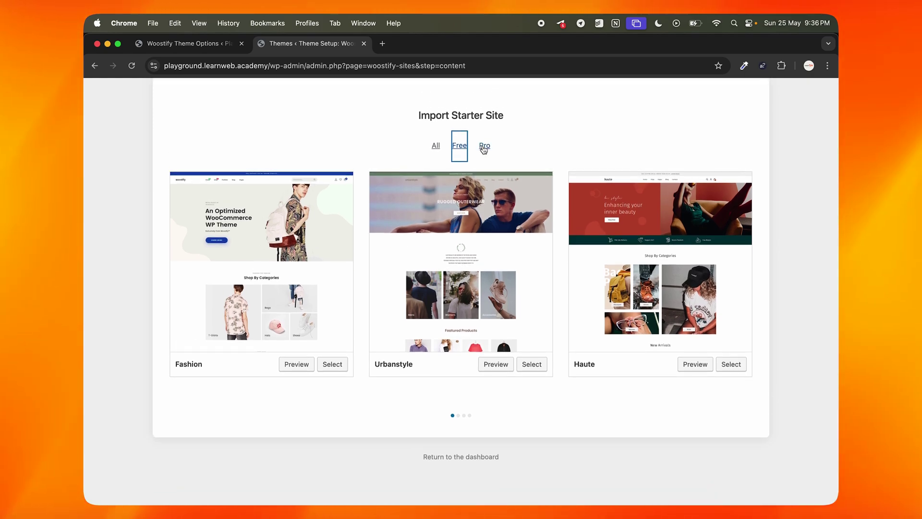
left_click(484, 147)
scroll(531, 293, "down", 5)
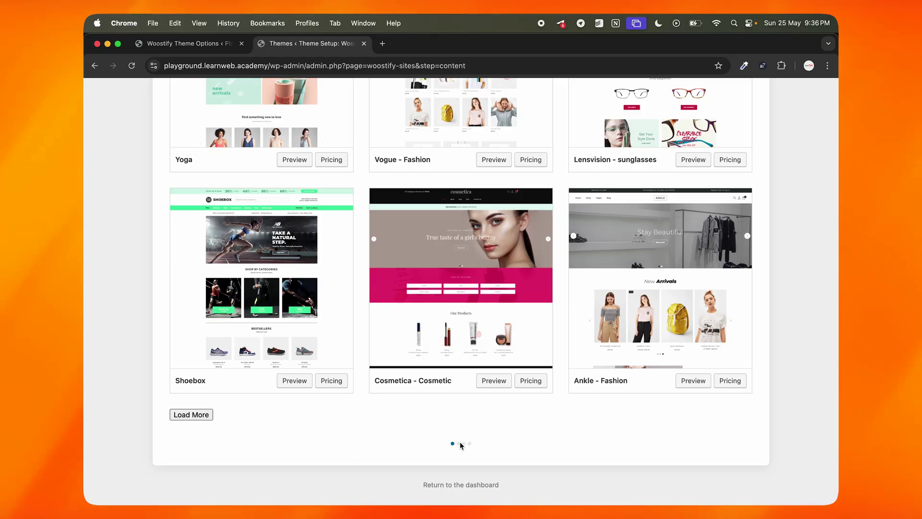
scroll(520, 329, "up", 5)
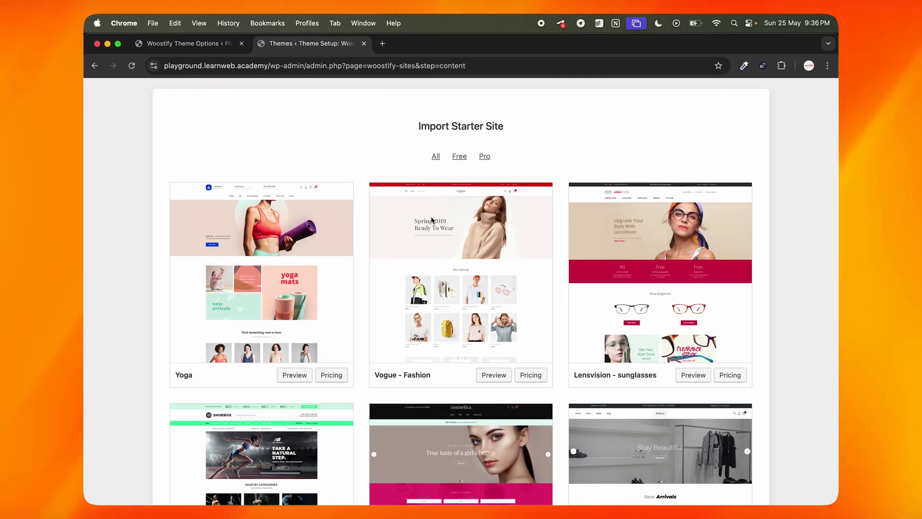
Show all starter sites again, select the Fashion site and continue to the plugin installation.
left_click(437, 157)
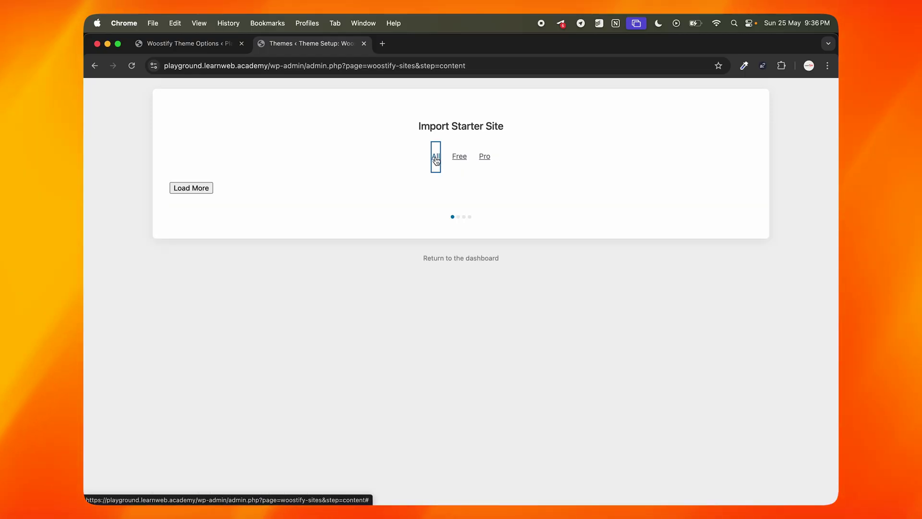
scroll(301, 266, "down", 2)
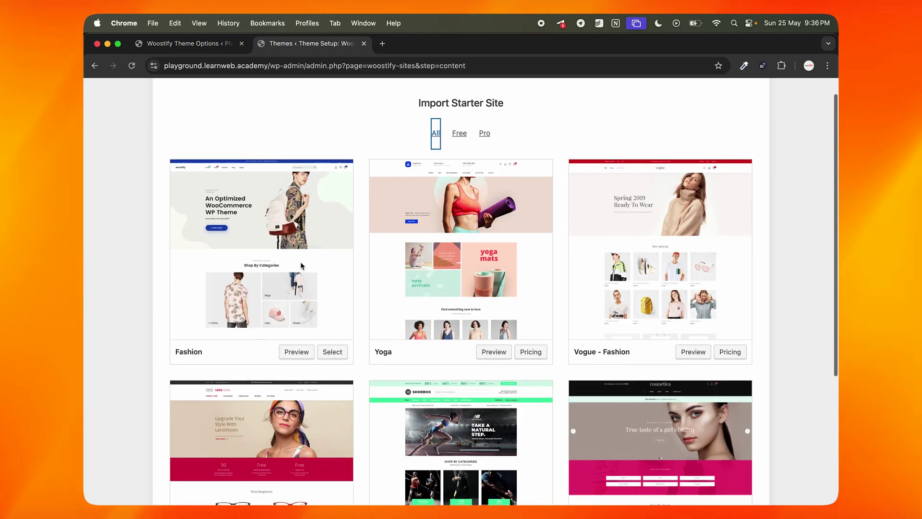
scroll(301, 265, "down", 2)
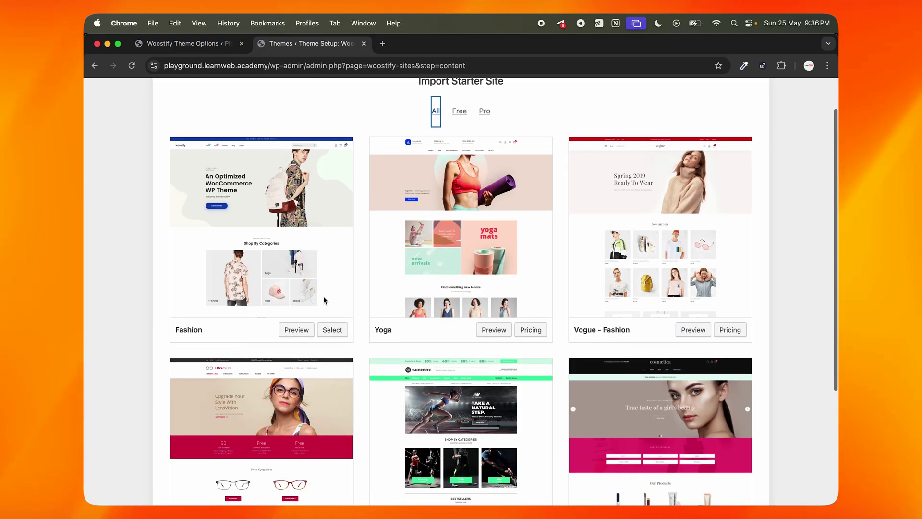
left_click(340, 332)
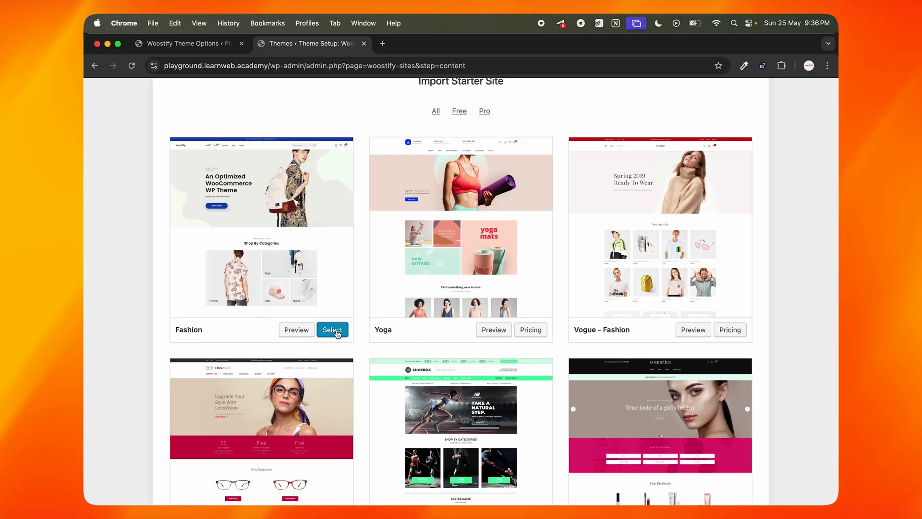
scroll(338, 333, "down", 5)
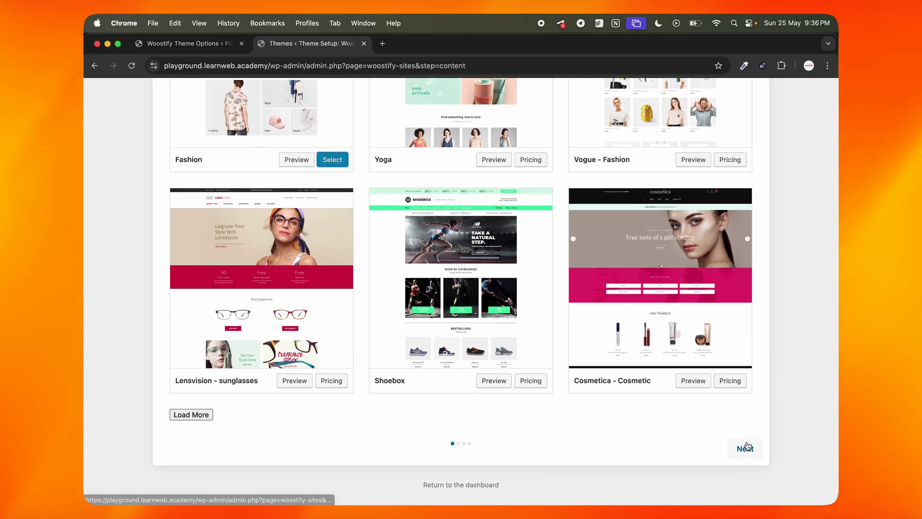
left_click(746, 448)
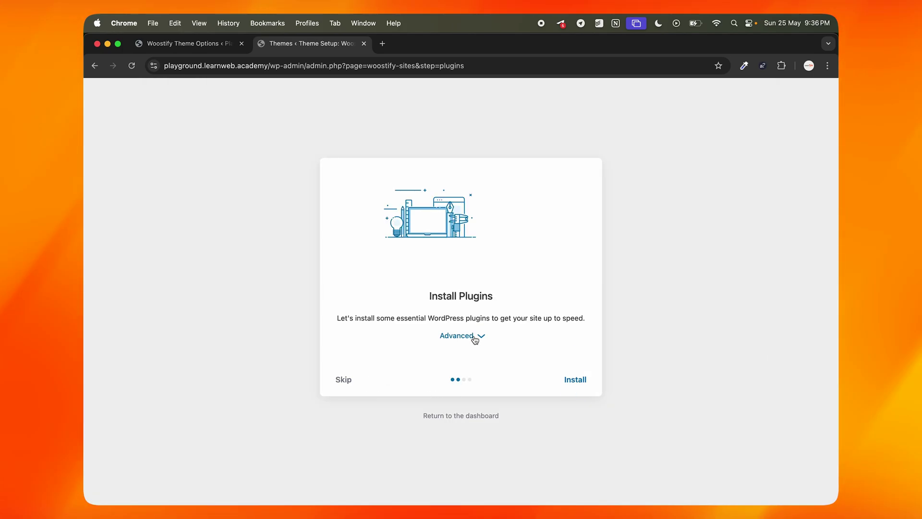
Install all the suggested plugins, from Contact Form 7 to Variation Swatches, and import the starter site with its content, widgets and options.
left_click(475, 336)
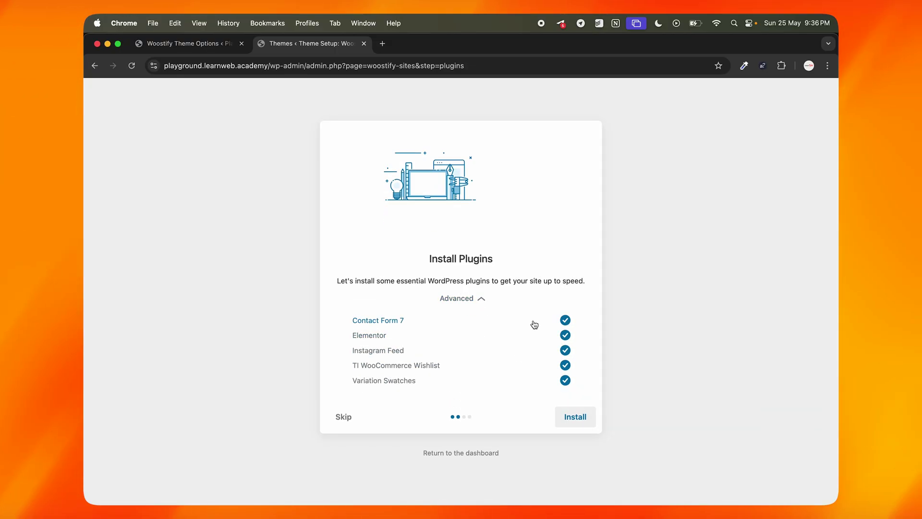
left_click(576, 417)
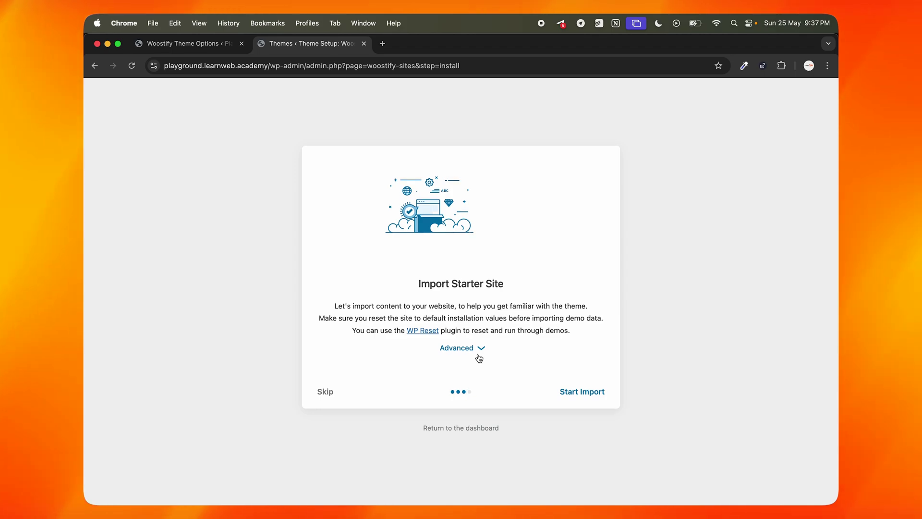
left_click(480, 358)
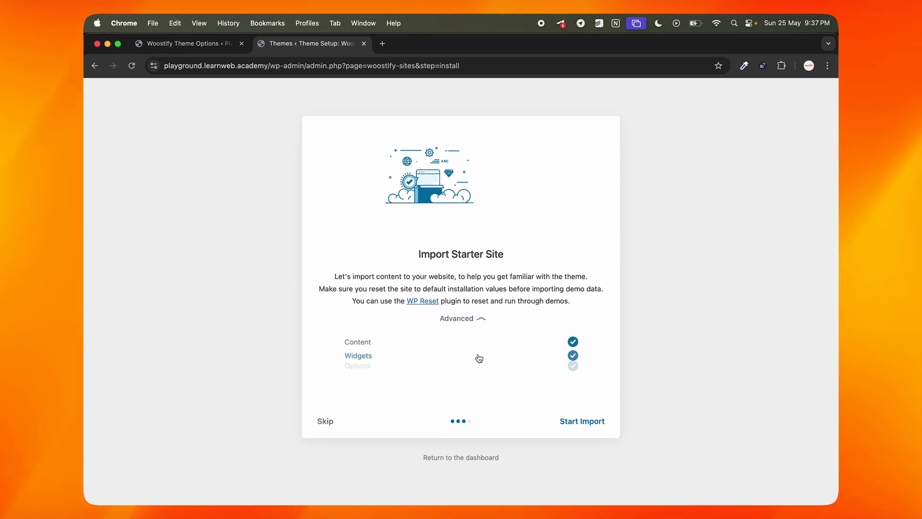
left_click(590, 424)
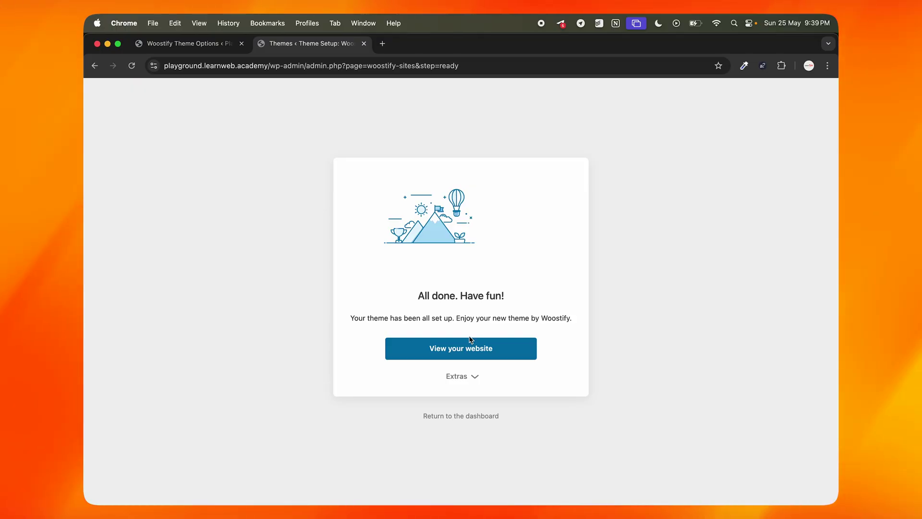
Open the finished website in a new tab and examine the home page's banner, categories, new arrivals and promotional sections.
right_click(462, 348)
left_click(495, 257)
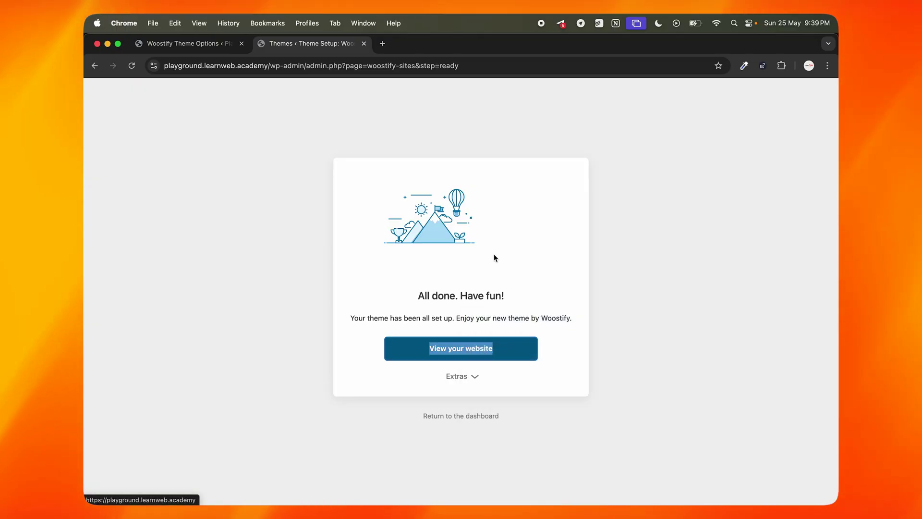
left_click(412, 48)
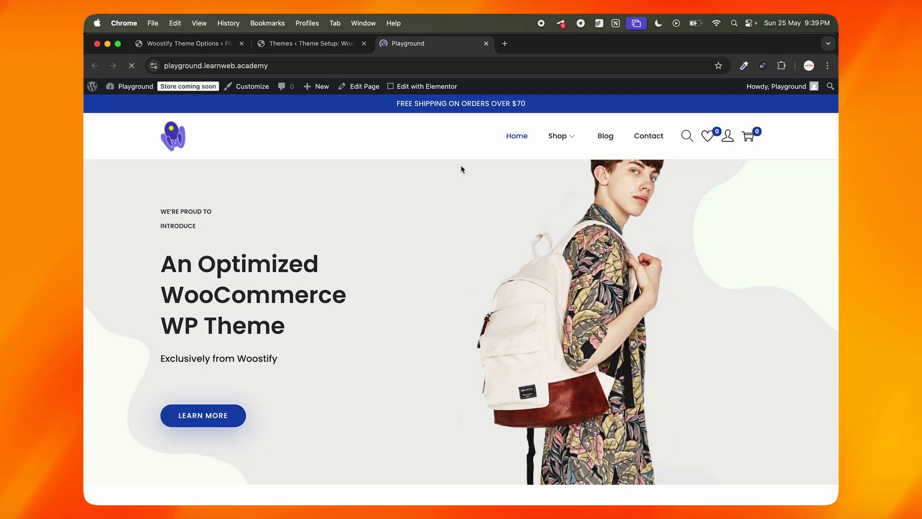
scroll(436, 278, "down", 10)
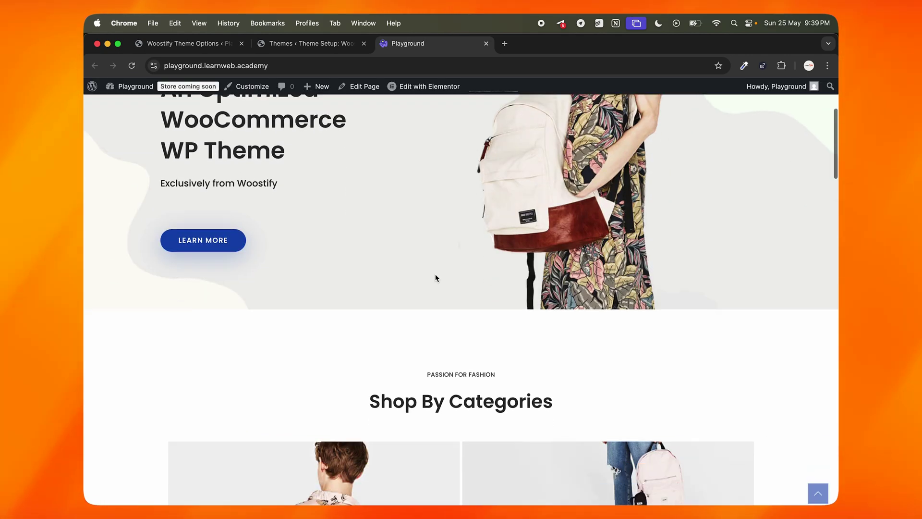
scroll(436, 279, "down", 10)
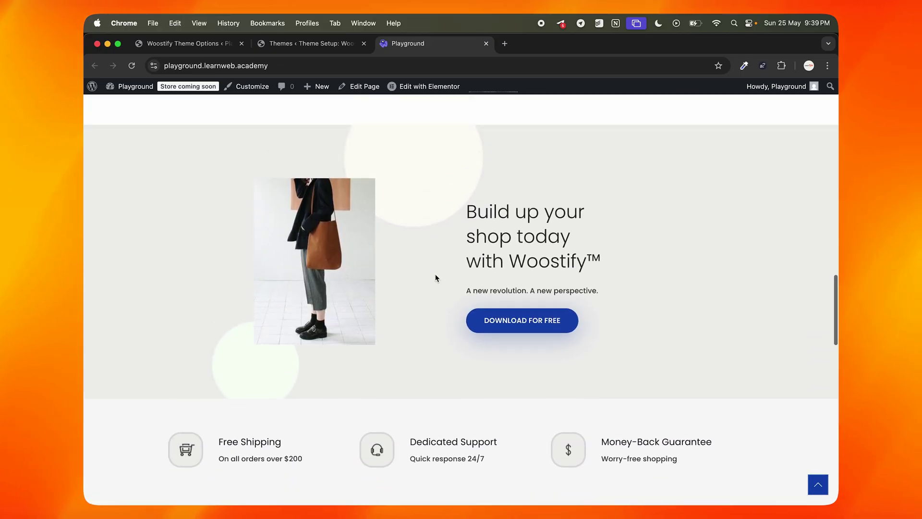
scroll(436, 279, "up", 6)
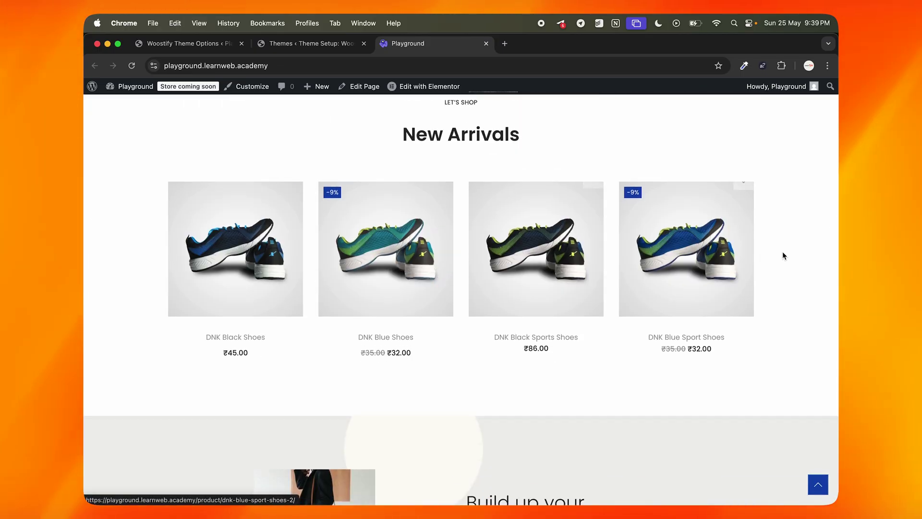
scroll(788, 256, "down", 1)
scroll(784, 250, "down", 5)
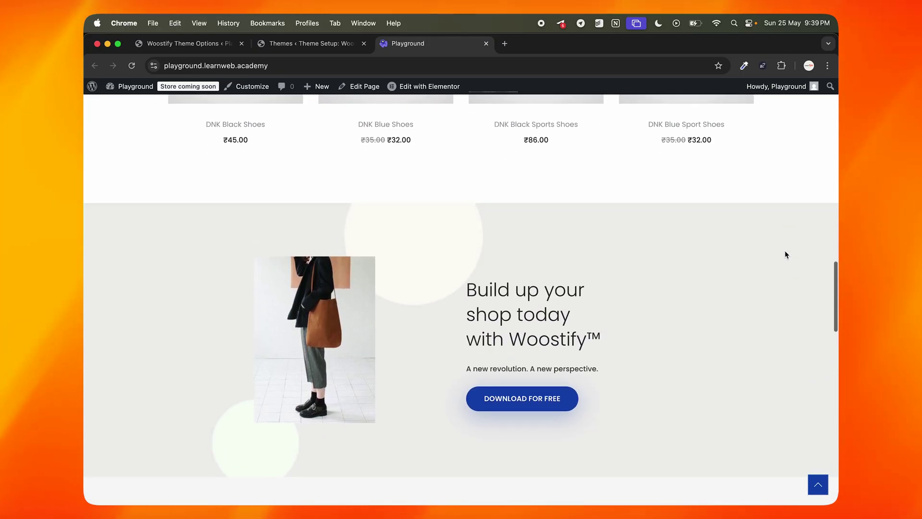
scroll(785, 250, "up", 5)
scroll(673, 248, "down", 1)
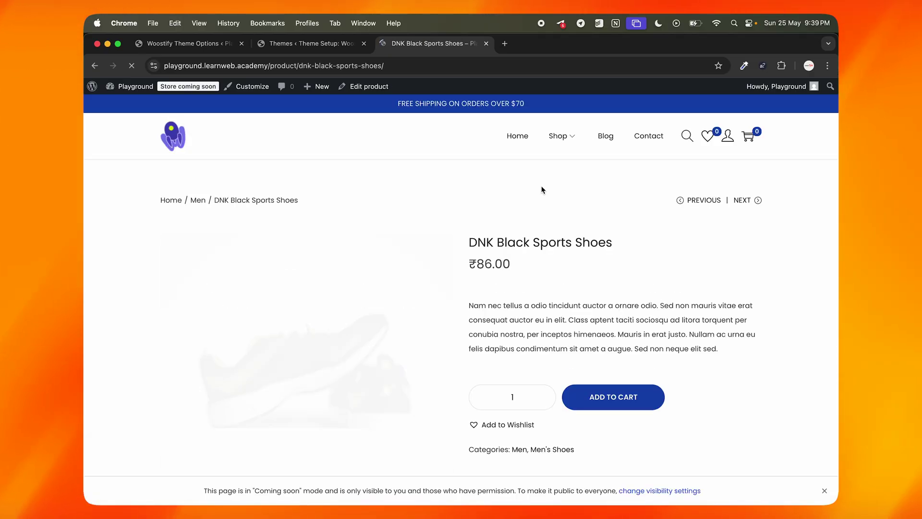
Examine the DNK Black Sports Shoes product page, including its details, description, related products and footer.
scroll(552, 283, "down", 5)
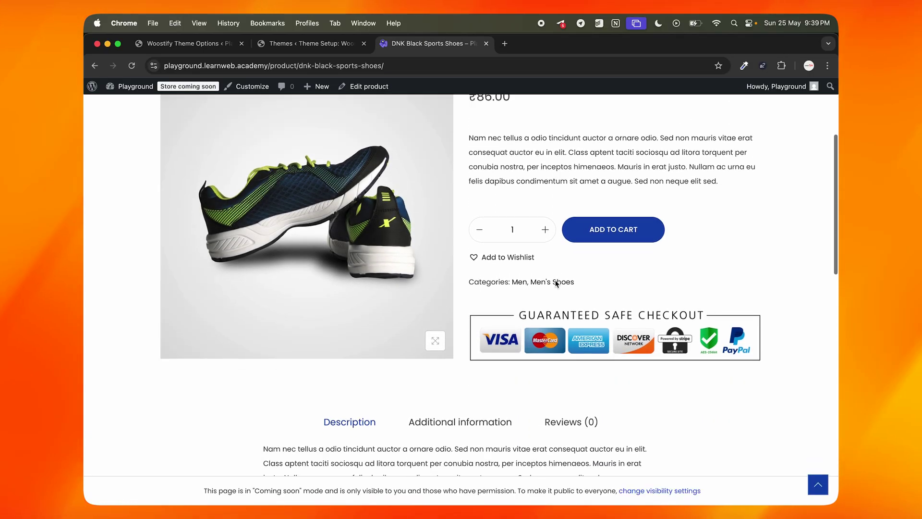
scroll(553, 281, "up", 5)
scroll(553, 281, "down", 15)
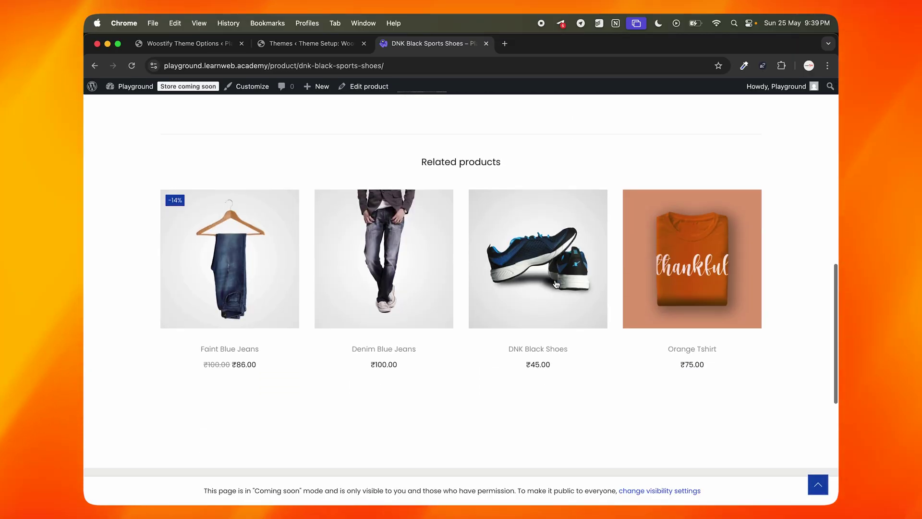
scroll(556, 284, "up", 4)
scroll(463, 381, "down", 7)
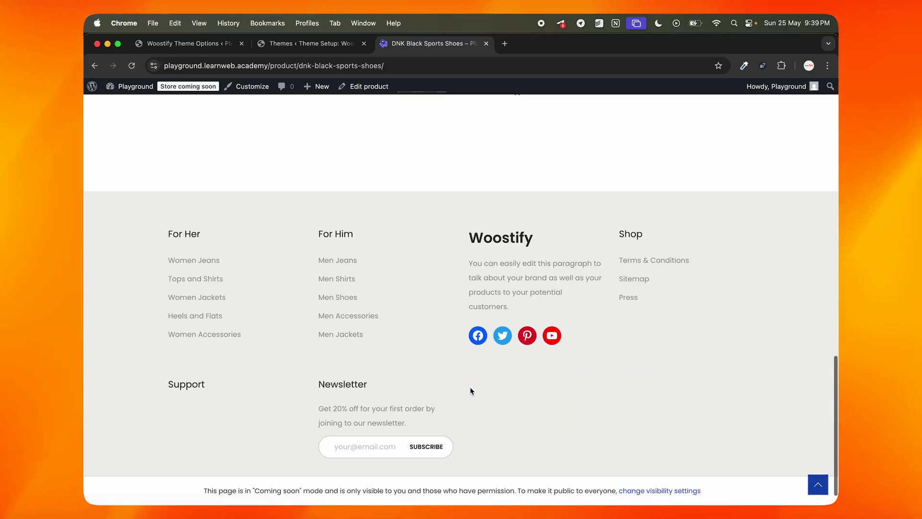
scroll(471, 391, "up", 2)
scroll(471, 391, "up", 15)
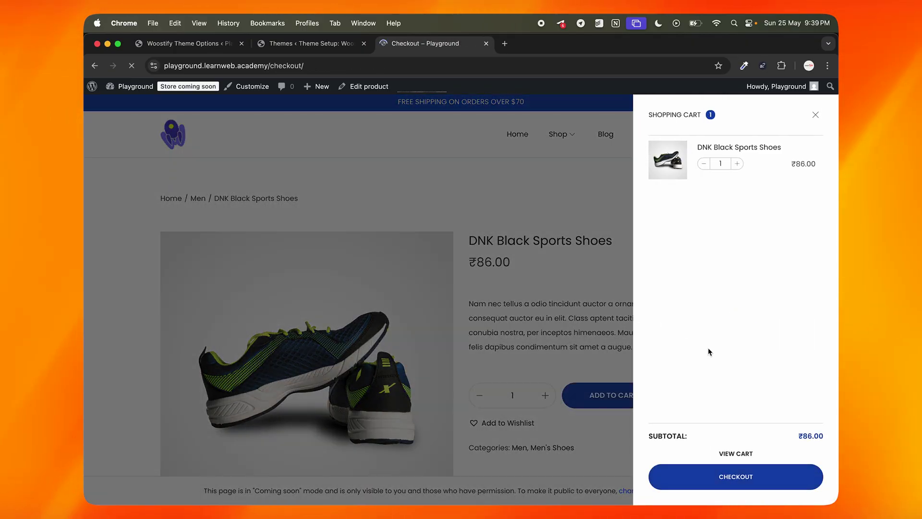
Examine the checkout page's billing fields, order summary and order notes for the DNK Black Sports Shoes.
scroll(463, 269, "down", 4)
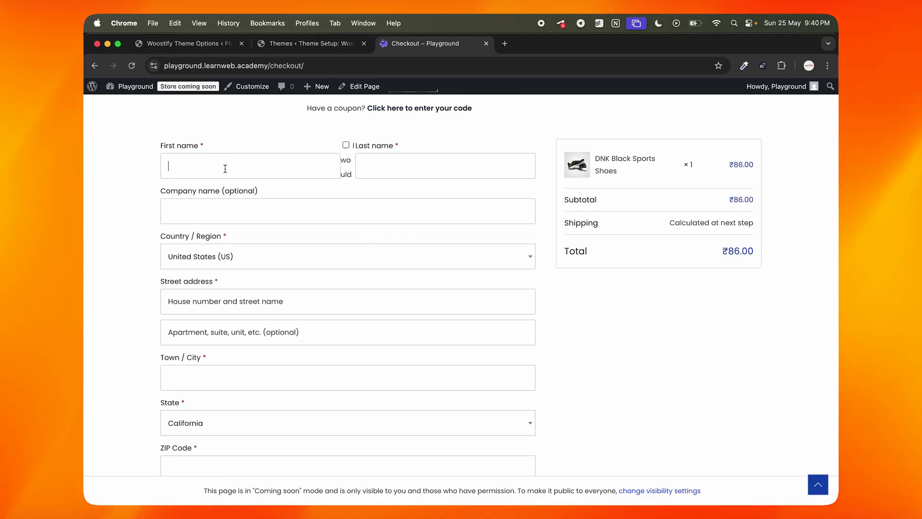
scroll(270, 271, "down", 7)
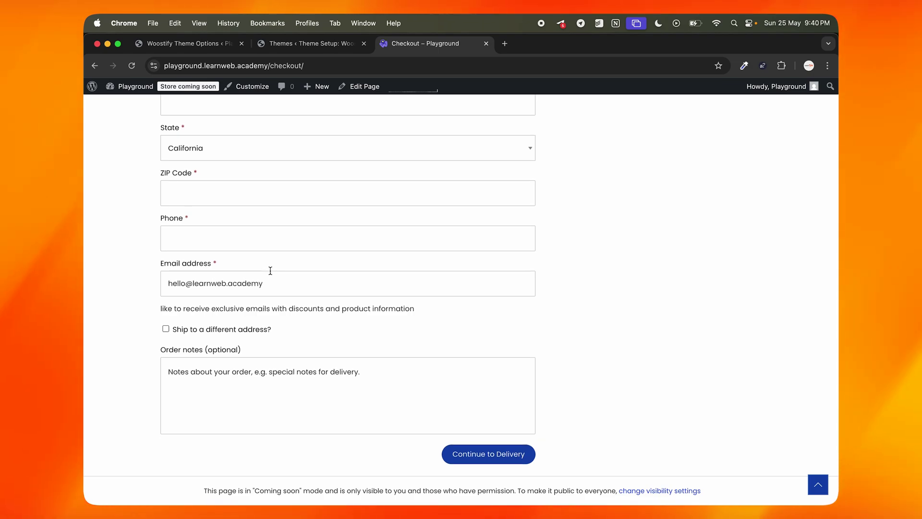
scroll(513, 290, "up", 4)
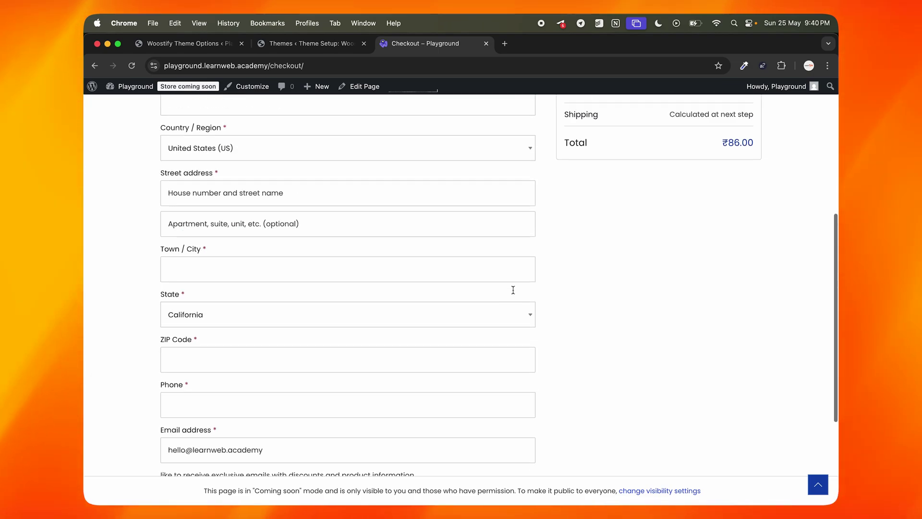
scroll(513, 290, "up", 3)
scroll(513, 290, "down", 8)
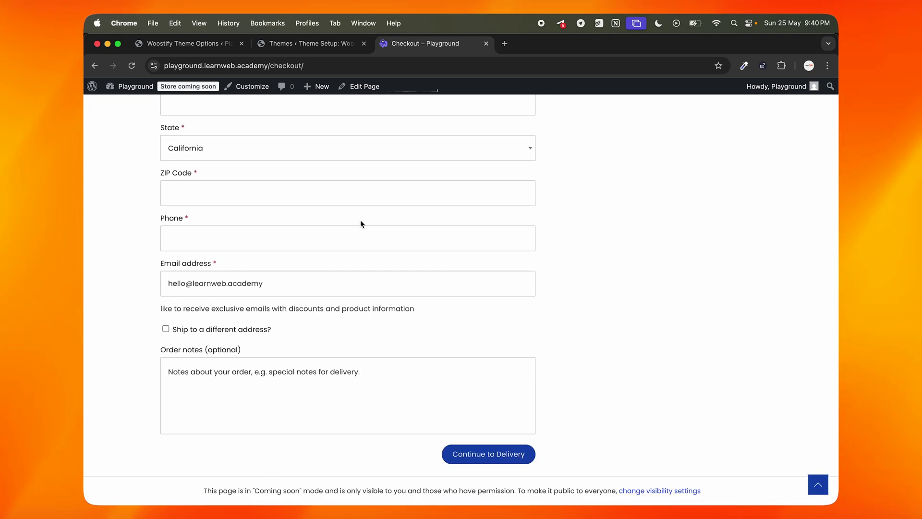
Set the store's site visibility to Live in the WooCommerce settings and save the change.
scroll(360, 220, "up", 10)
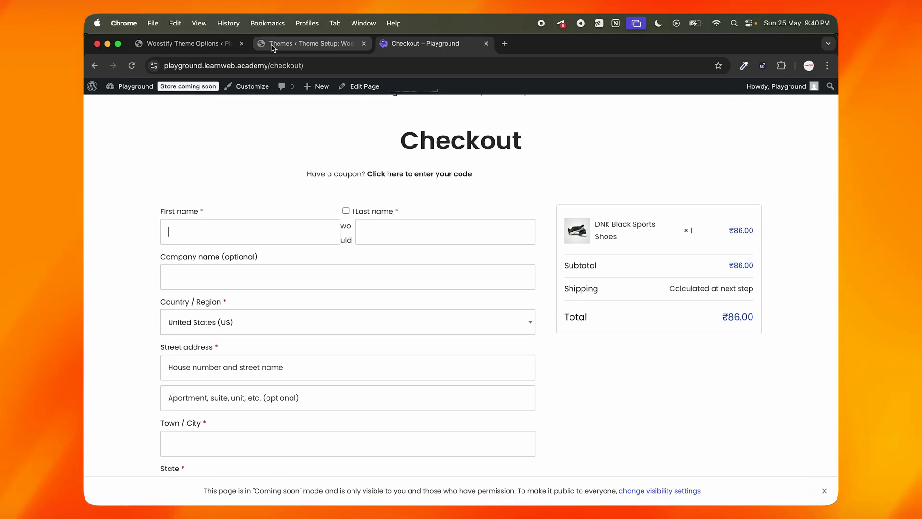
left_click(187, 87)
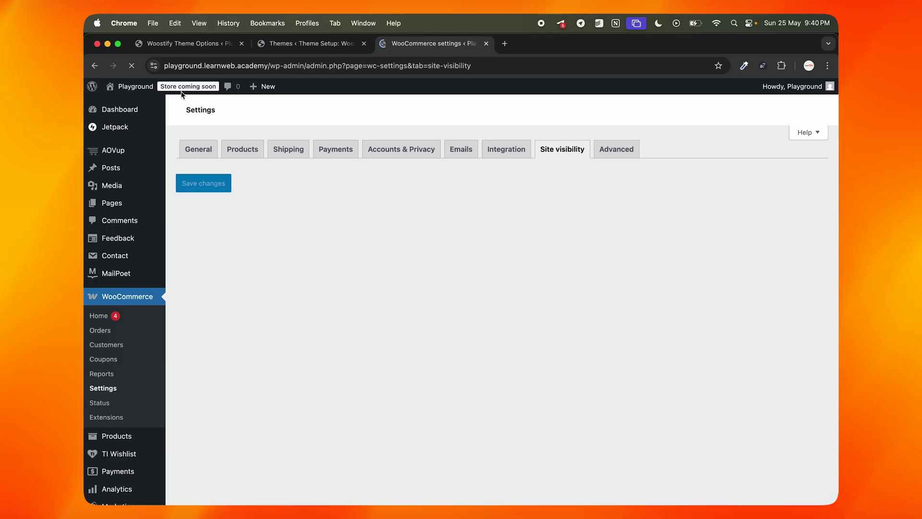
scroll(331, 271, "down", 5)
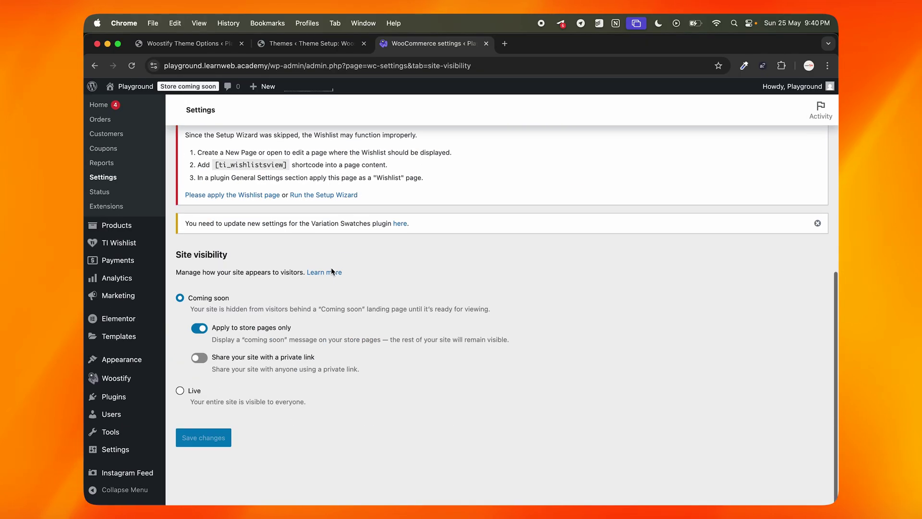
left_click(193, 401)
left_click(203, 448)
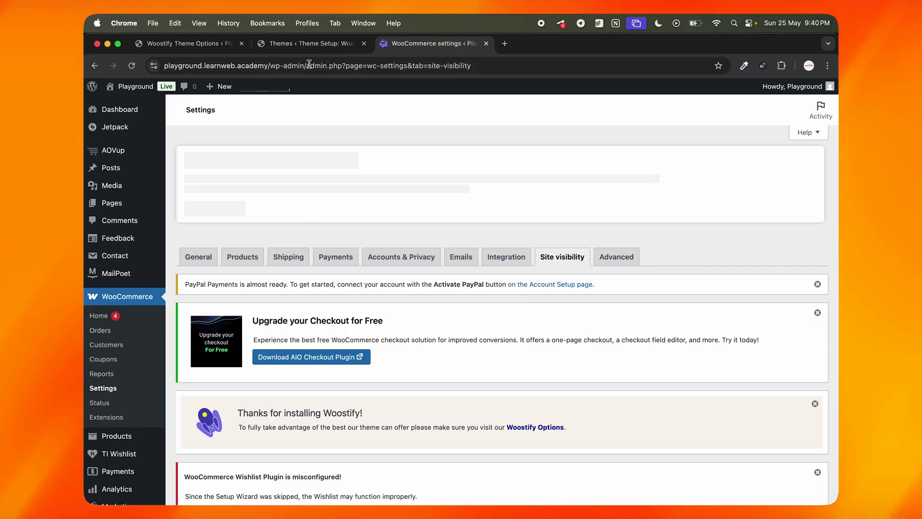
Open the list of all products and examine the imported demo items with their stock, prices and categories.
scroll(253, 201, "down", 2)
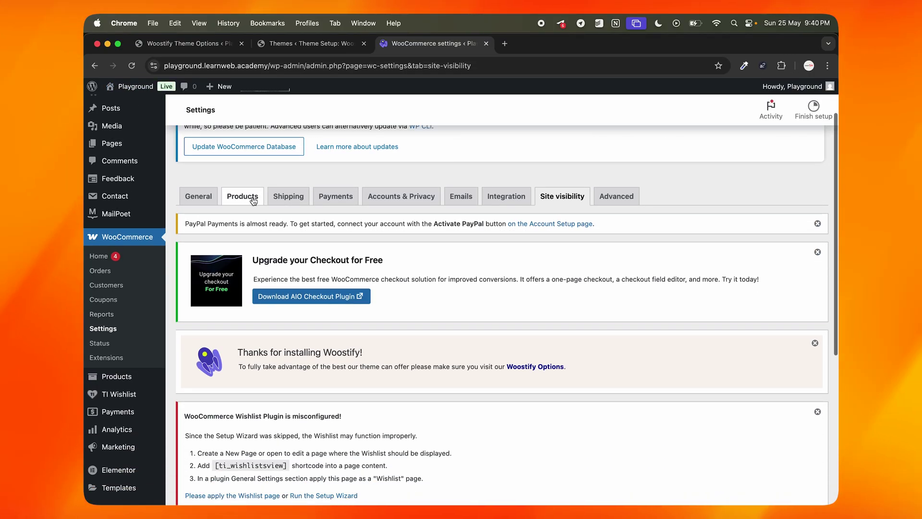
scroll(412, 409, "down", 2)
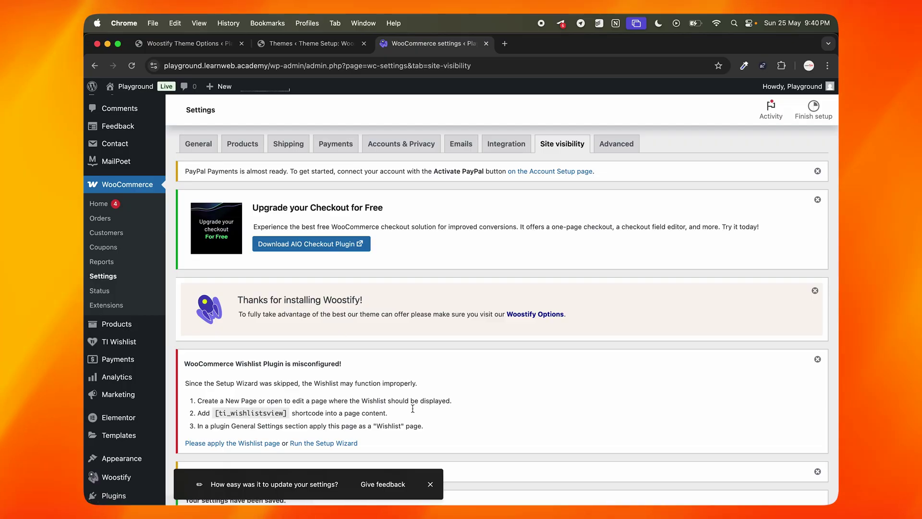
scroll(428, 425, "down", 2)
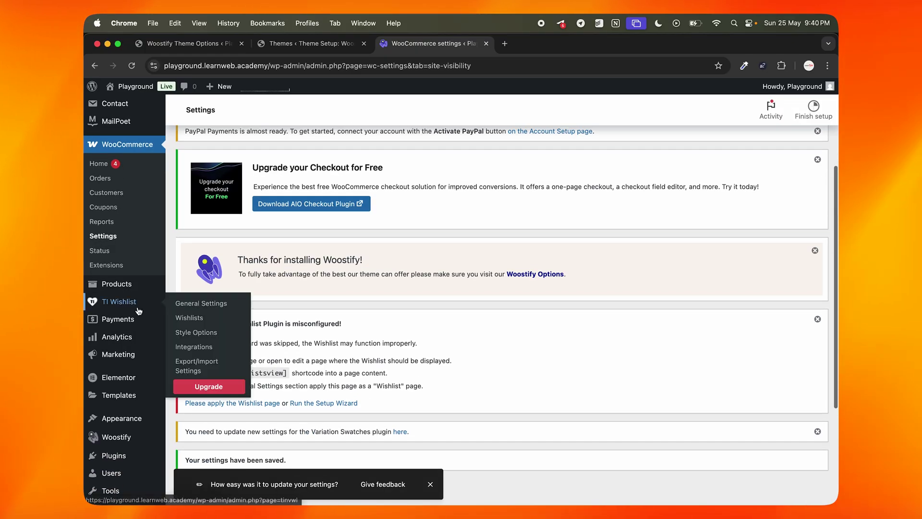
left_click(139, 291)
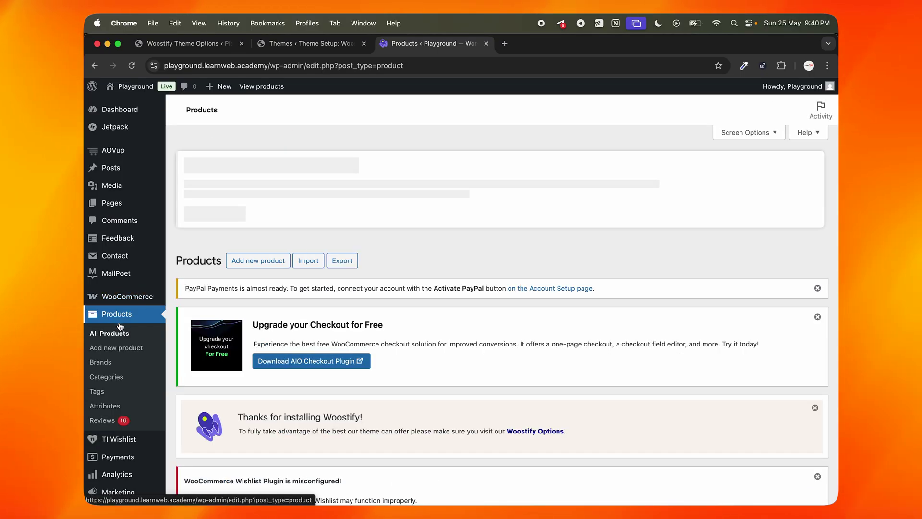
scroll(271, 285, "down", 10)
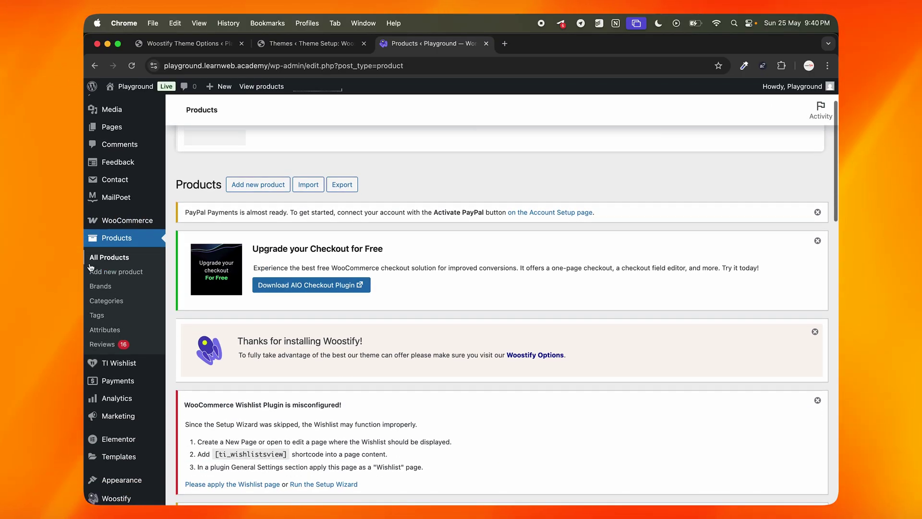
scroll(342, 262, "down", 2)
scroll(351, 229, "up", 2)
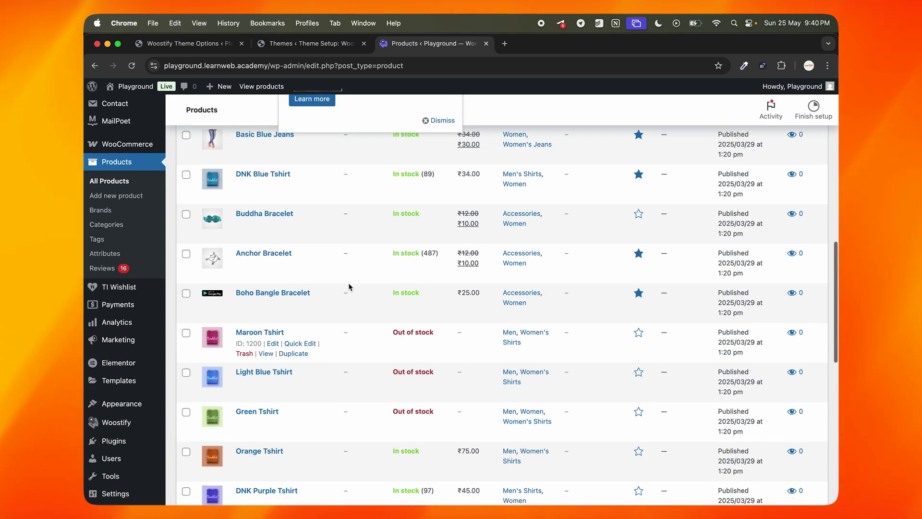
scroll(350, 227, "down", 10)
scroll(349, 287, "up", 12)
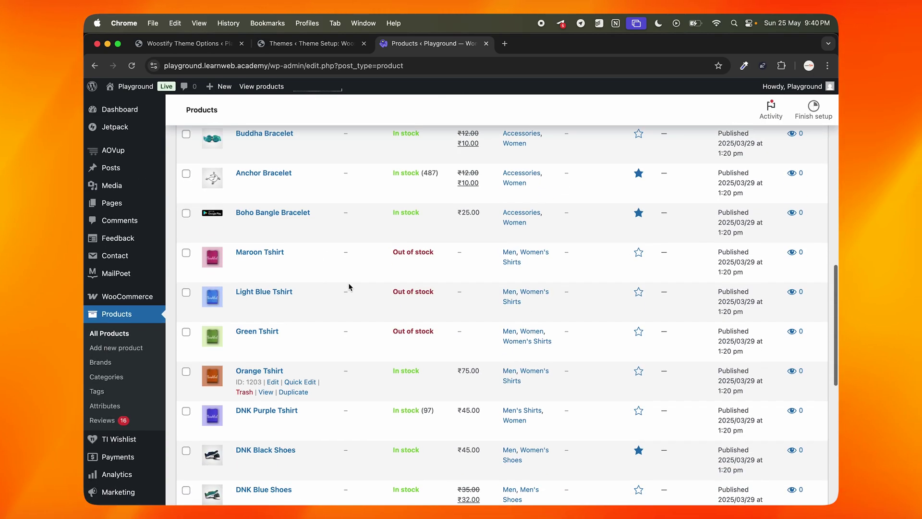
scroll(455, 262, "up", 10)
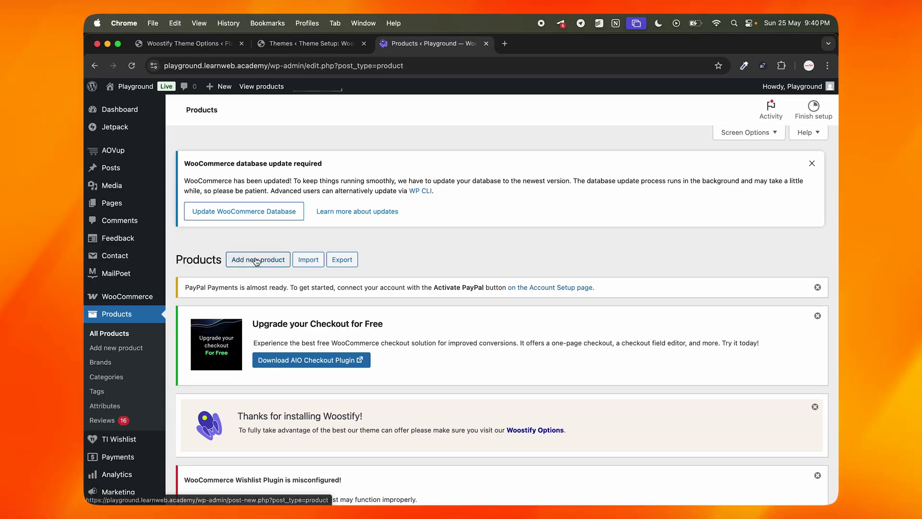
Examine the form for adding a new product, including its description, product data and categories, and return to the product list.
left_click(256, 260)
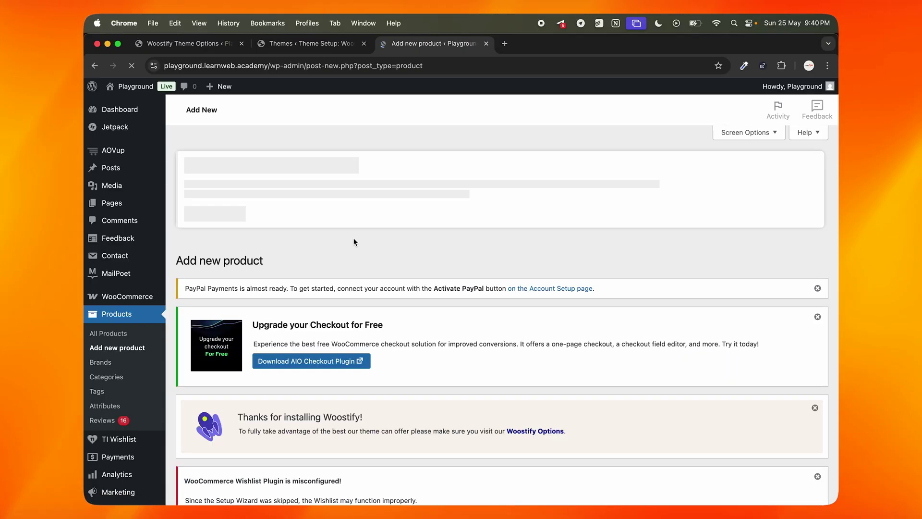
scroll(431, 330, "down", 5)
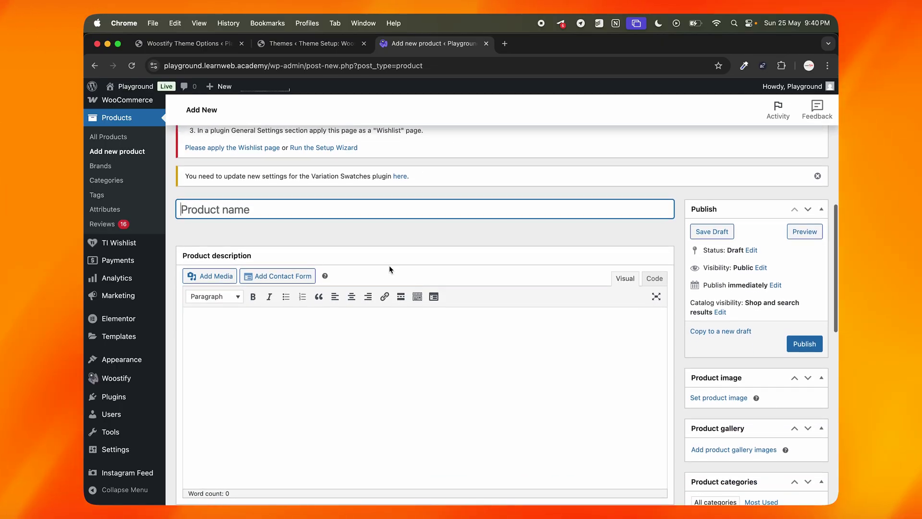
scroll(431, 396, "down", 10)
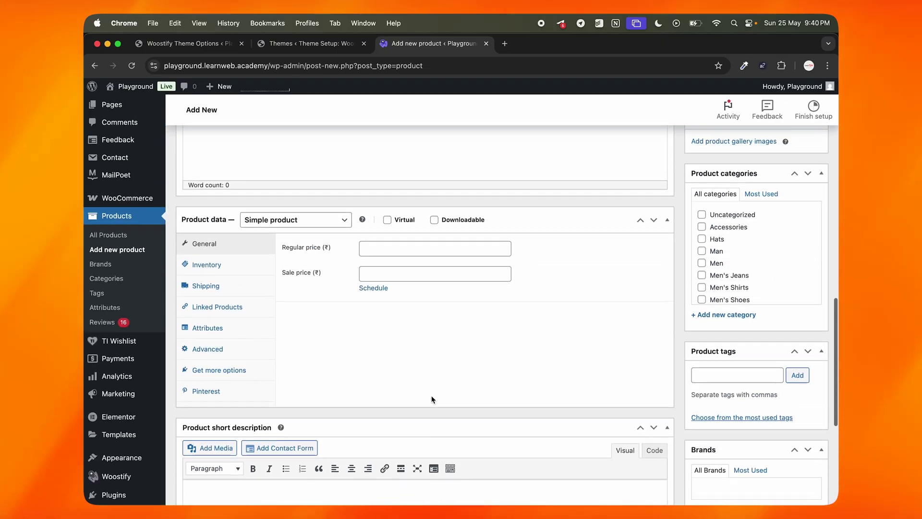
scroll(431, 396, "up", 7)
scroll(432, 396, "up", 1)
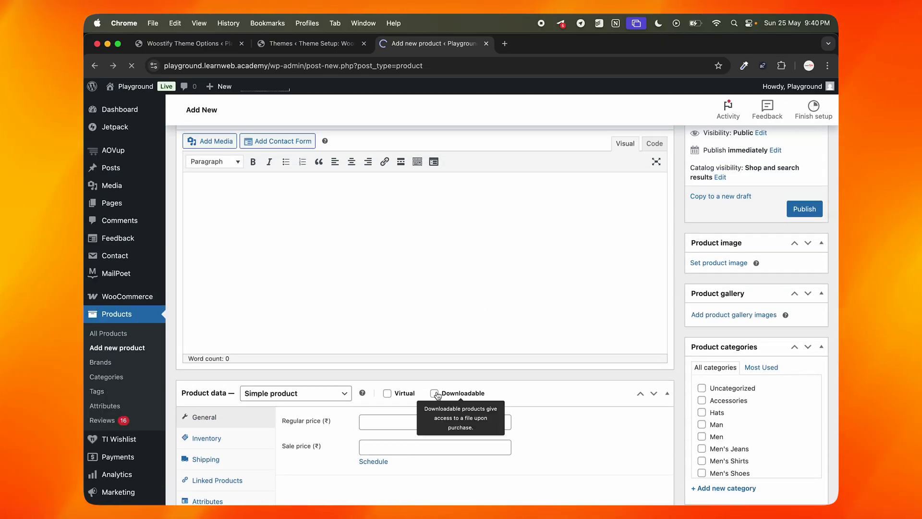
key("super+[")
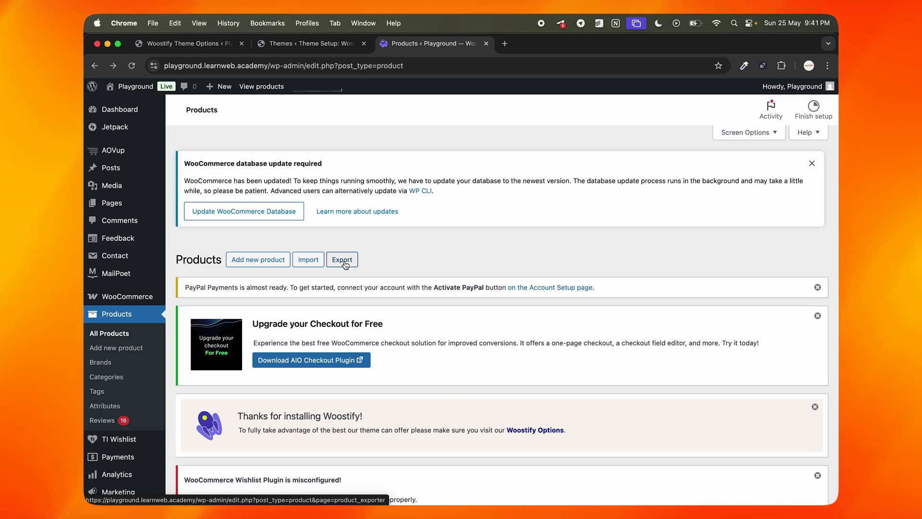
Examine the payment providers in the WooCommerce settings, then open the page for adding plugins.
scroll(381, 253, "down", 3)
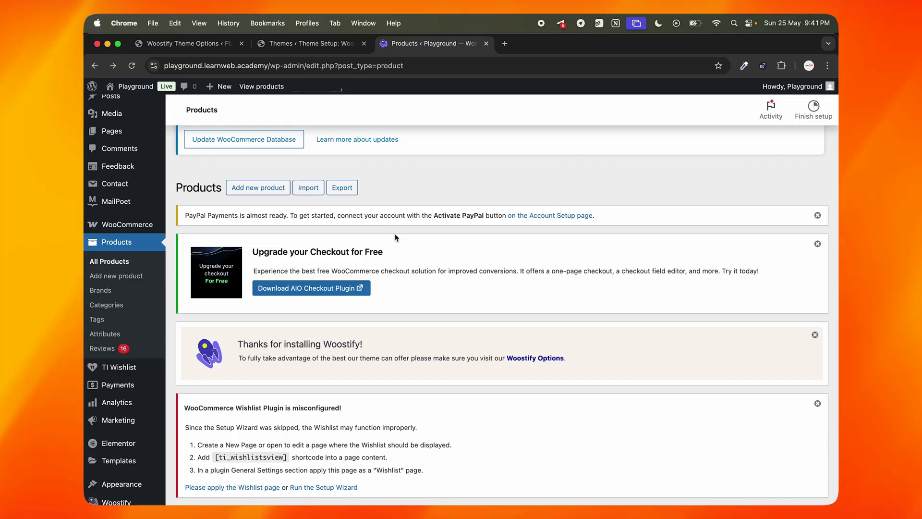
mouse_move(138, 226)
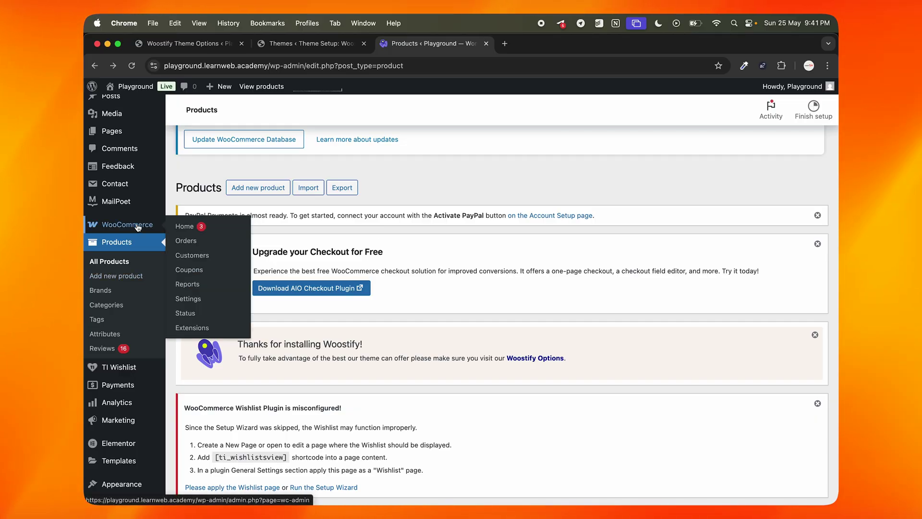
left_click(201, 302)
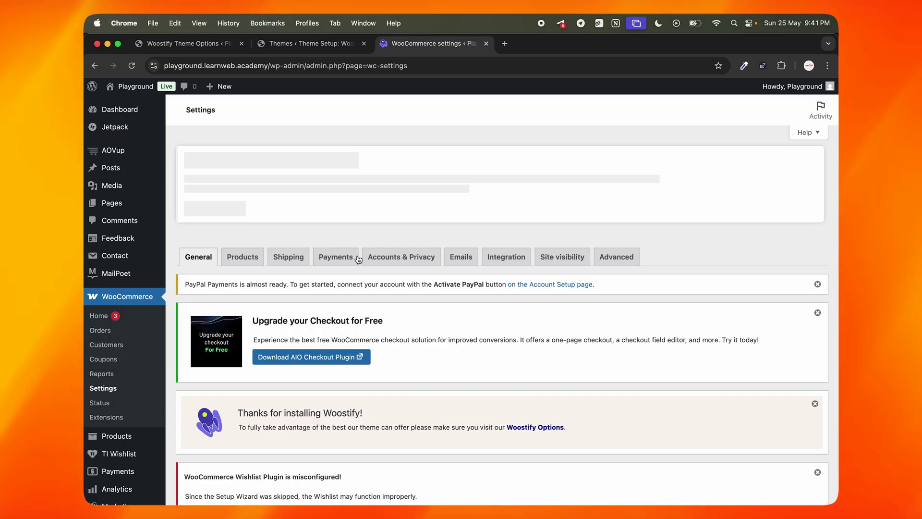
left_click(339, 256)
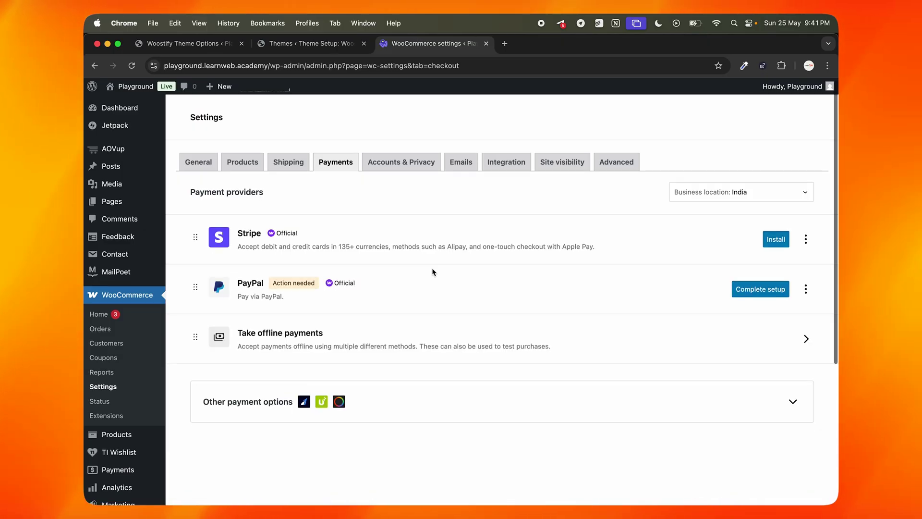
scroll(435, 273, "down", 3)
scroll(465, 266, "up", 1)
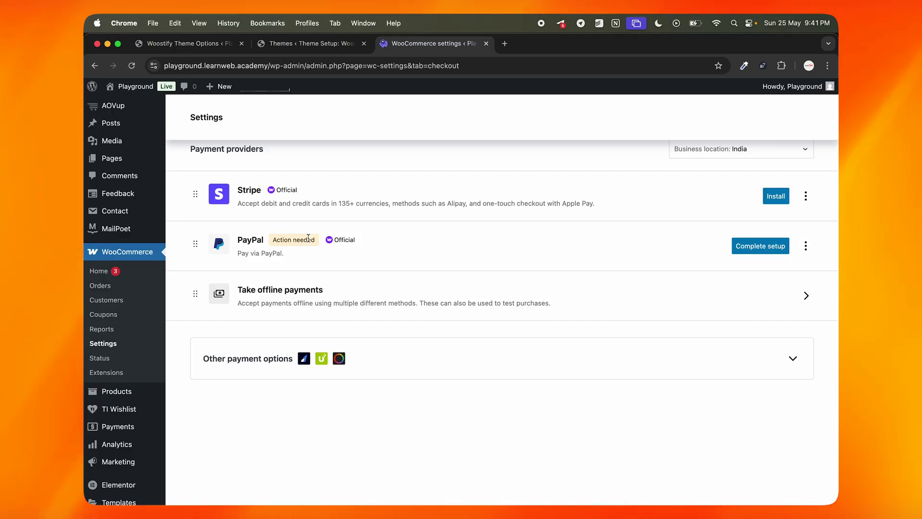
scroll(307, 237, "down", 5)
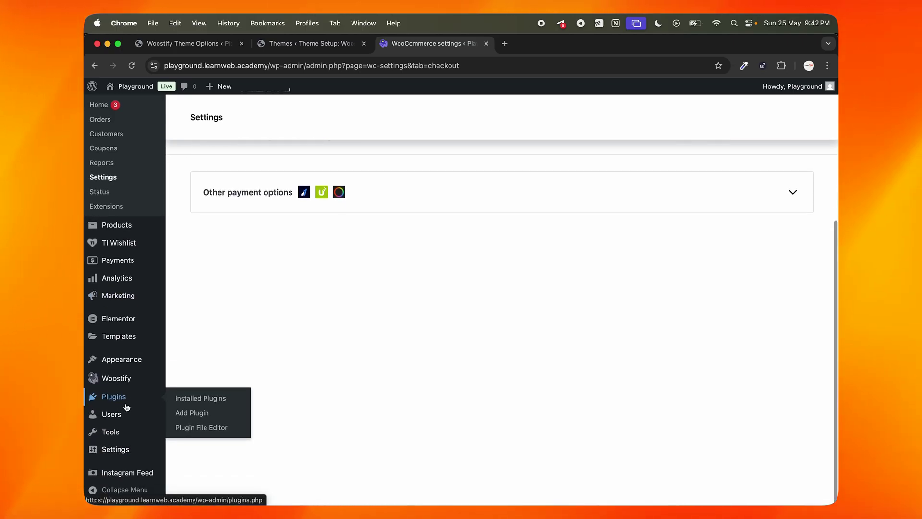
left_click(187, 414)
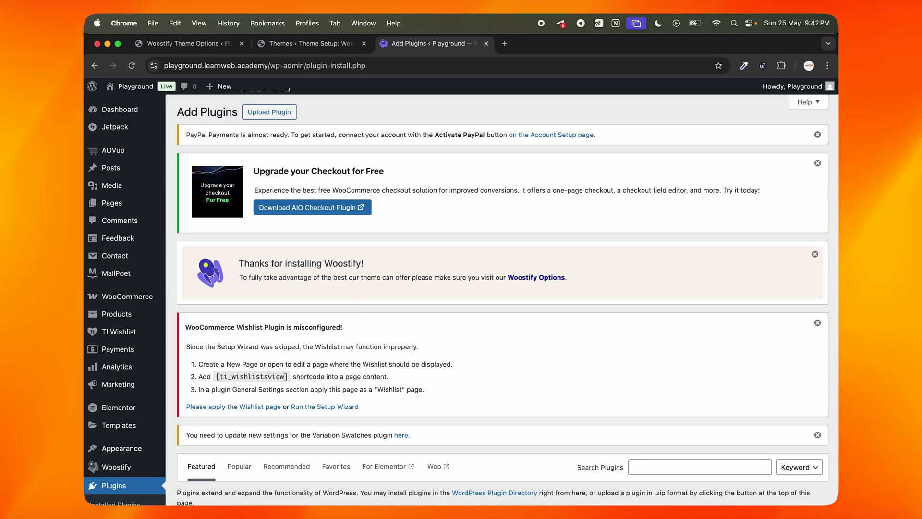
Open the store's home page in a new browser tab and start customizing the site's theme.
left_click(287, 48)
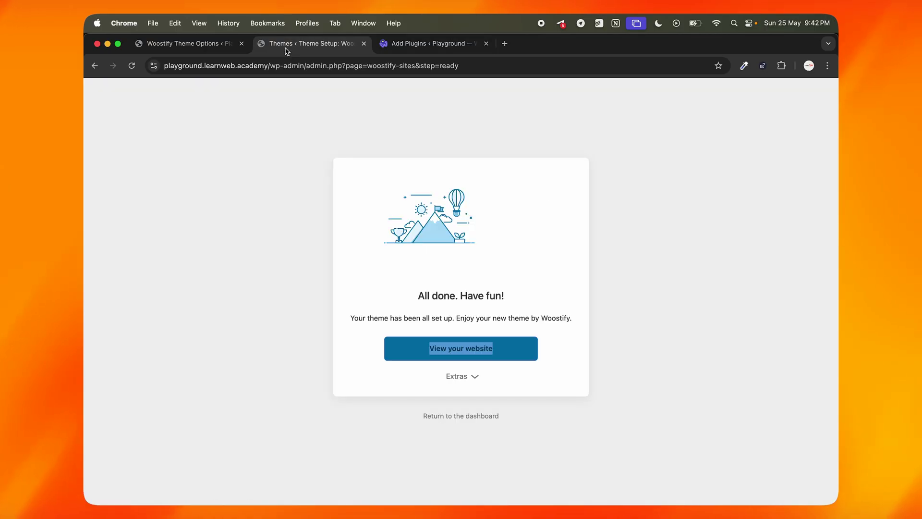
left_click(196, 48)
right_click(135, 86)
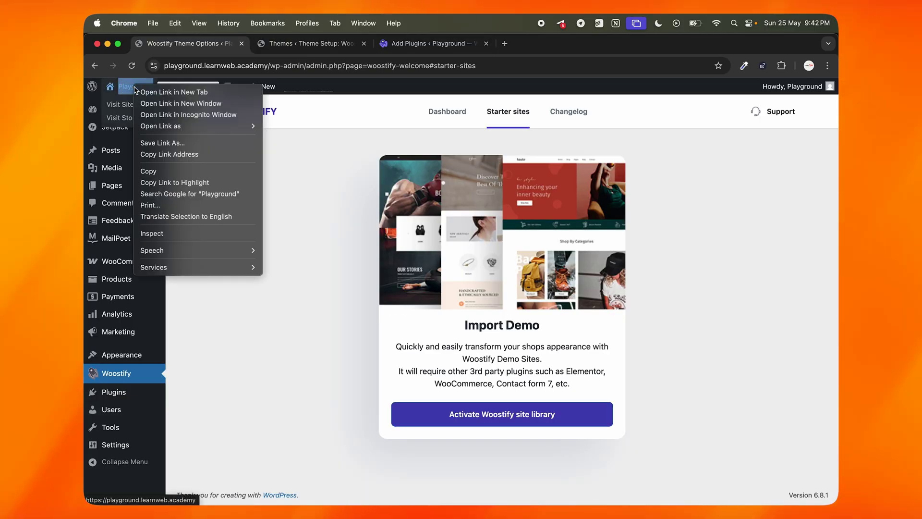
left_click(165, 91)
left_click(545, 46)
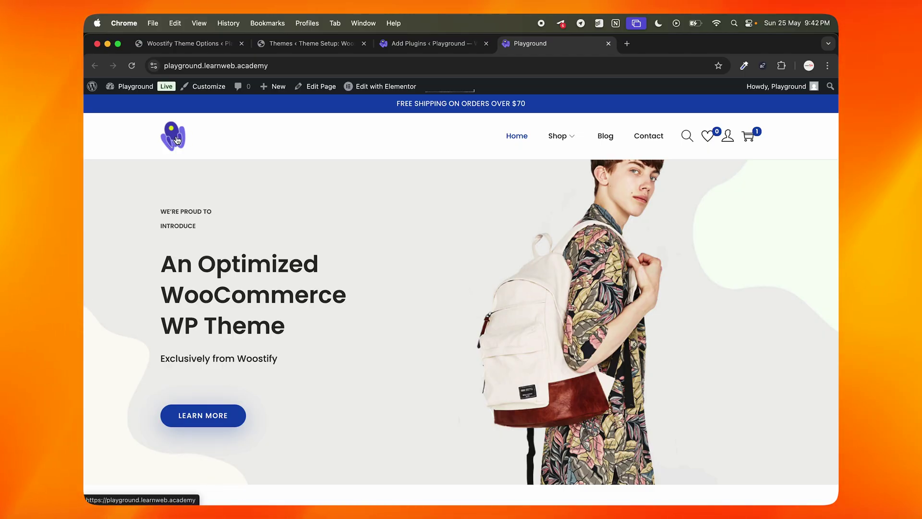
left_click(197, 93)
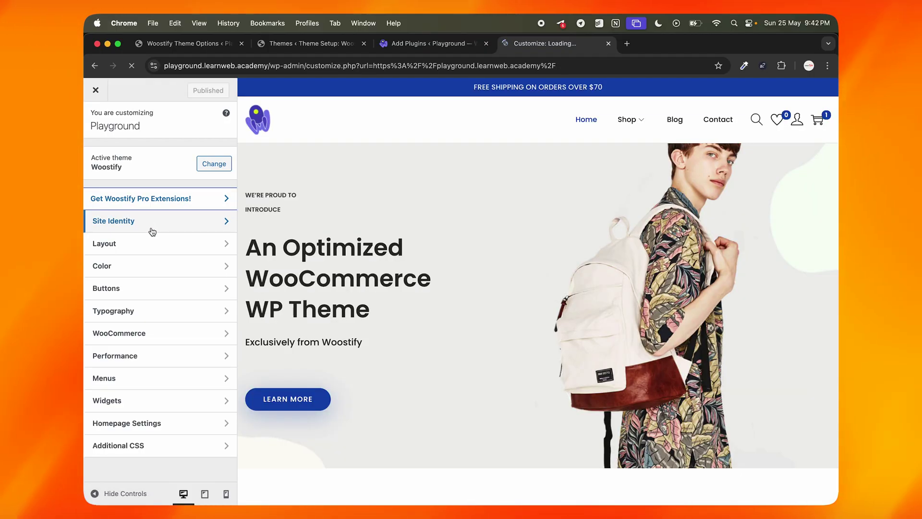
Examine the Site Identity settings for logo, logo width, site title, tagline and site icon, and return to the customizer overview.
left_click(146, 231)
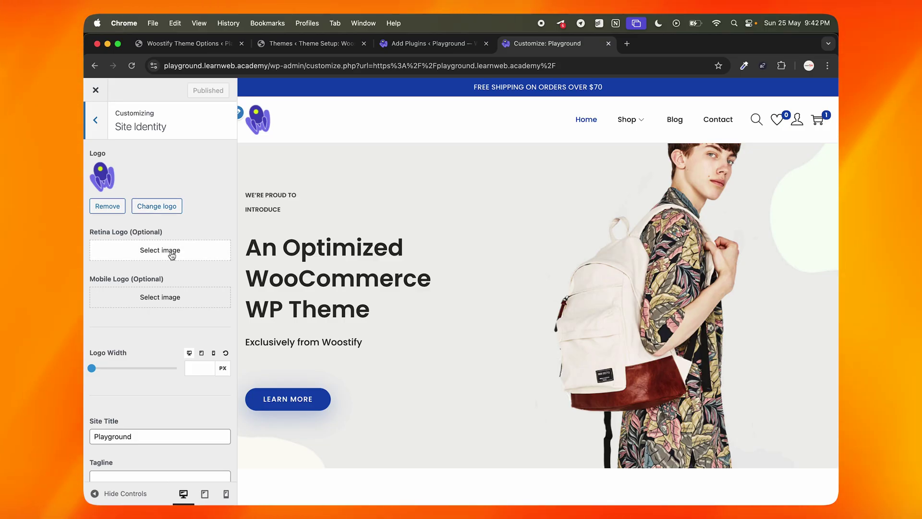
scroll(171, 250, "down", 3)
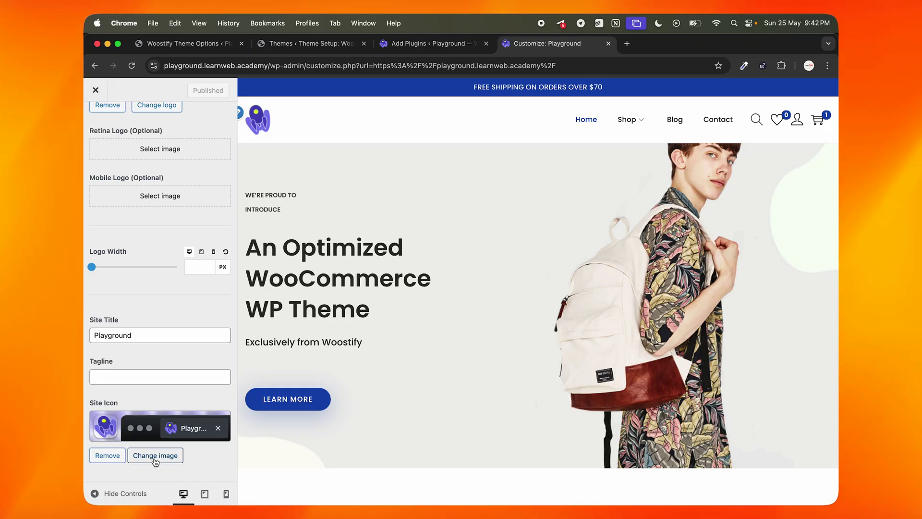
scroll(168, 411, "up", 5)
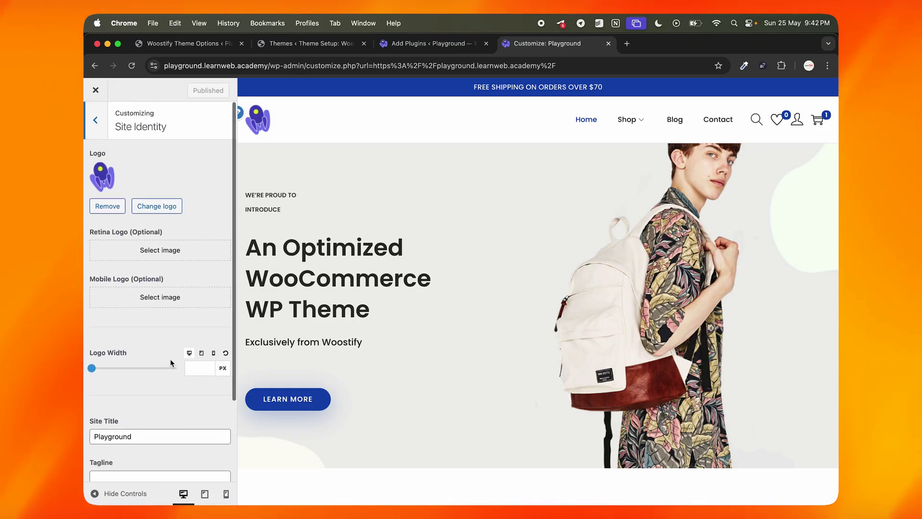
scroll(172, 362, "down", 5)
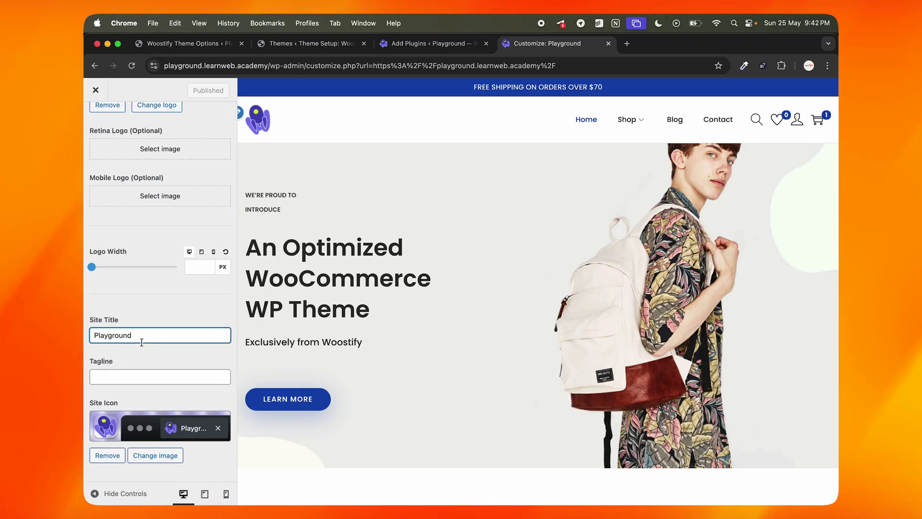
left_click(126, 380)
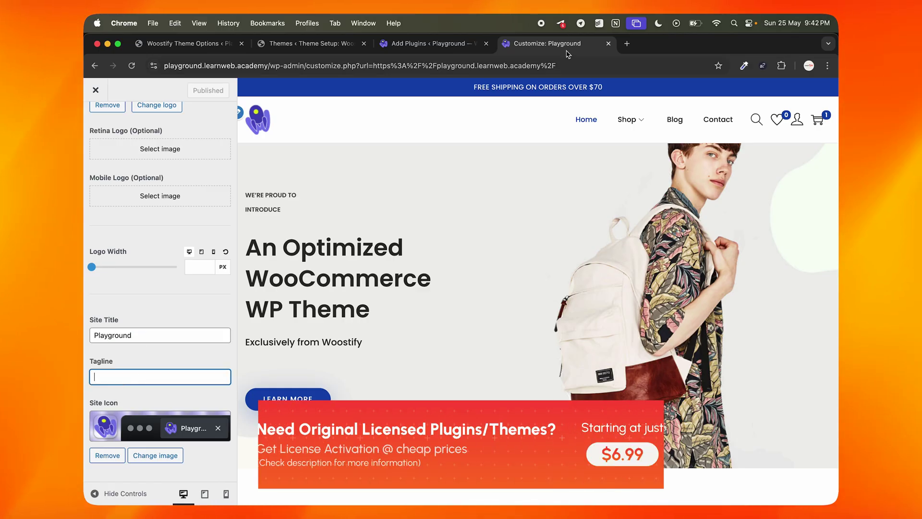
scroll(142, 254, "up", 5)
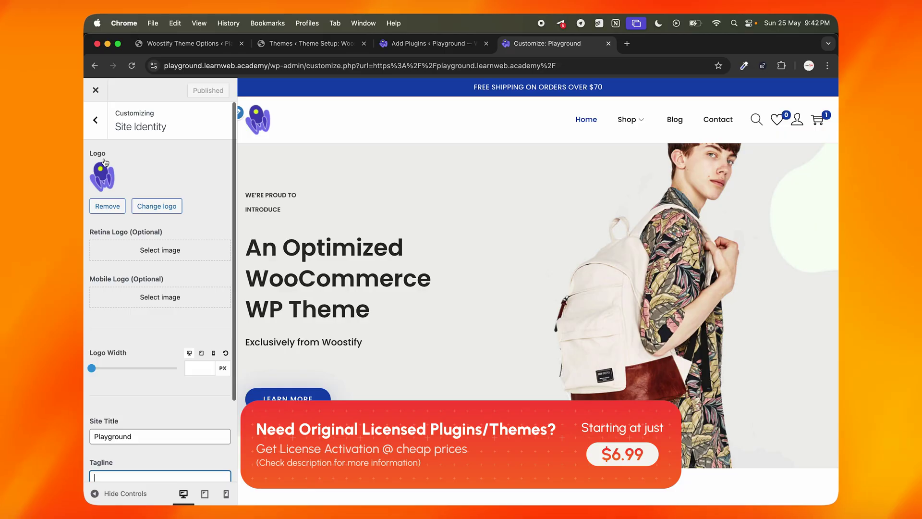
left_click(95, 126)
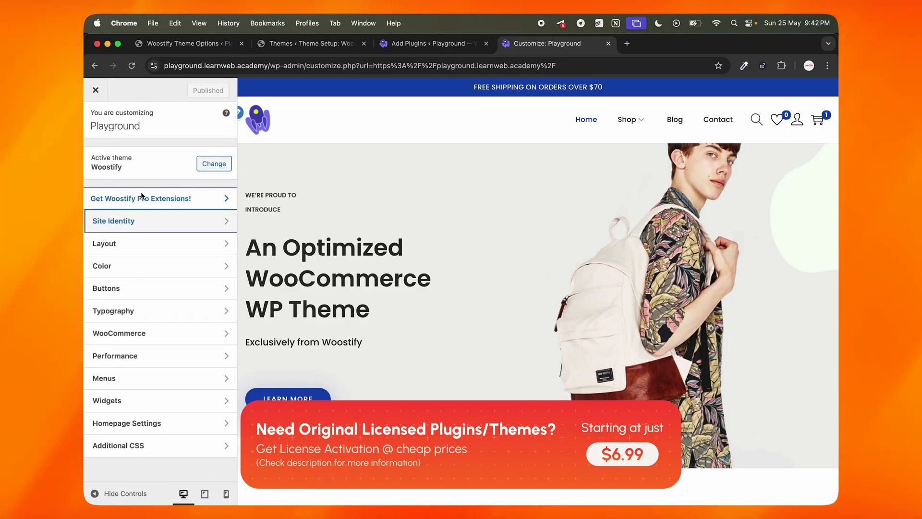
Examine the theme's color settings and the items of the Header Primary menu, returning to the customizer overview.
left_click(168, 267)
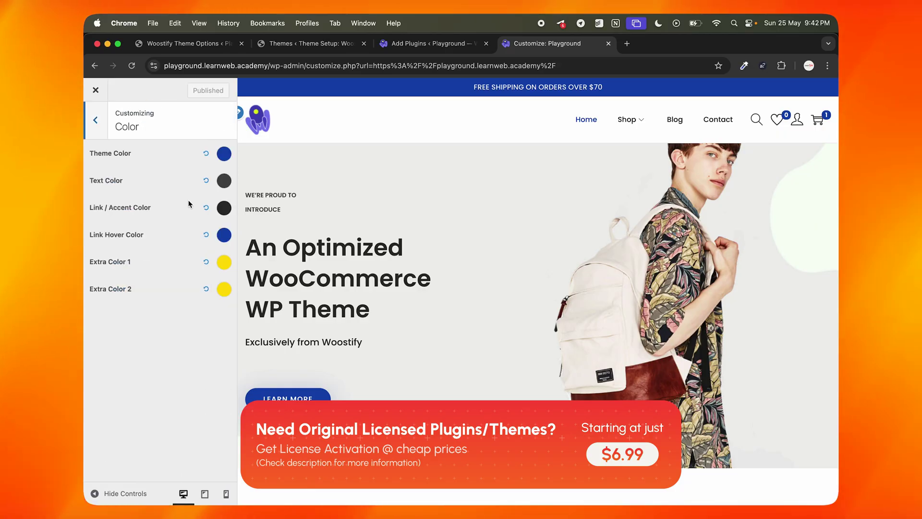
left_click(96, 121)
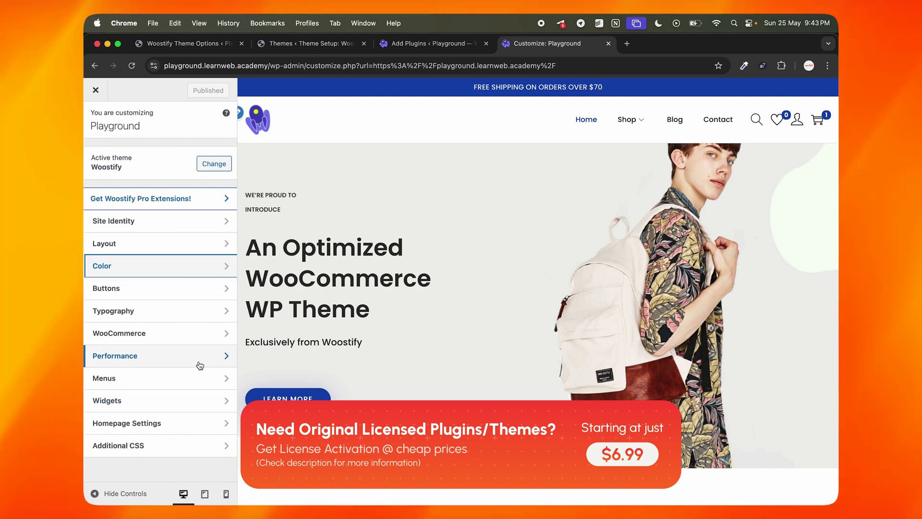
left_click(181, 380)
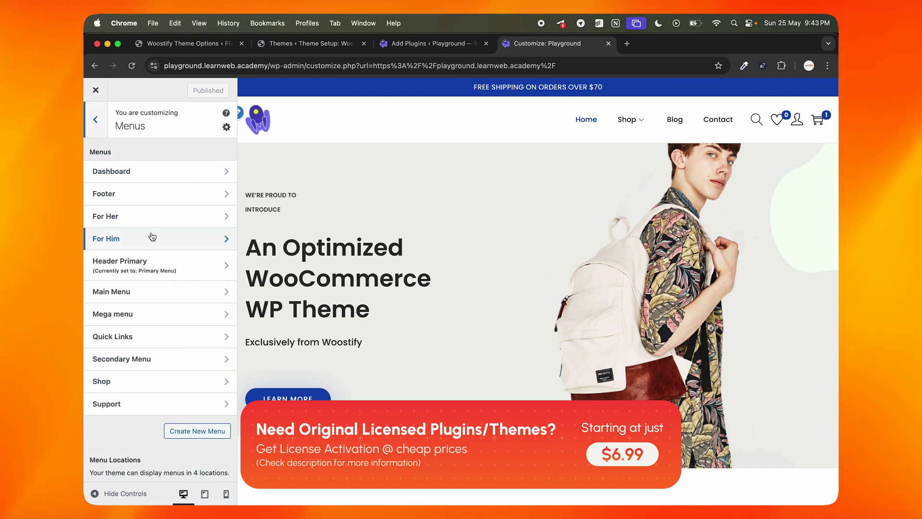
left_click(185, 264)
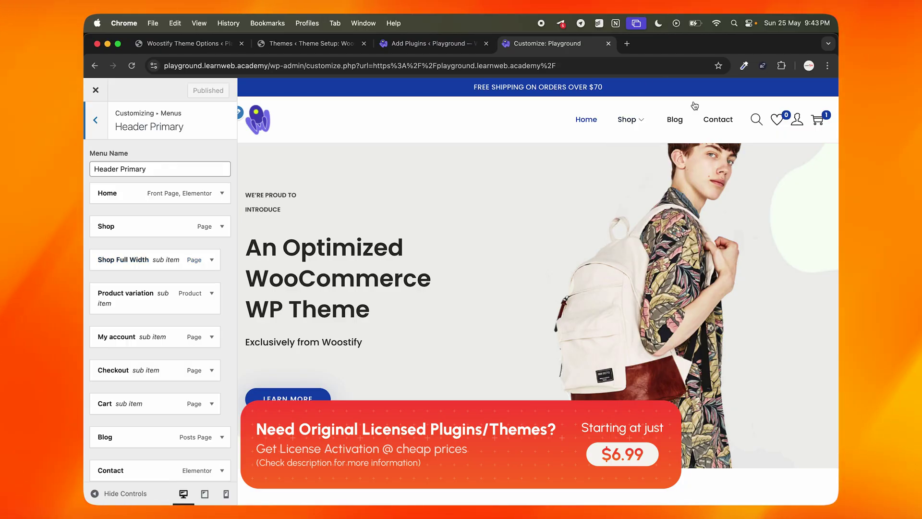
scroll(151, 313, "down", 2)
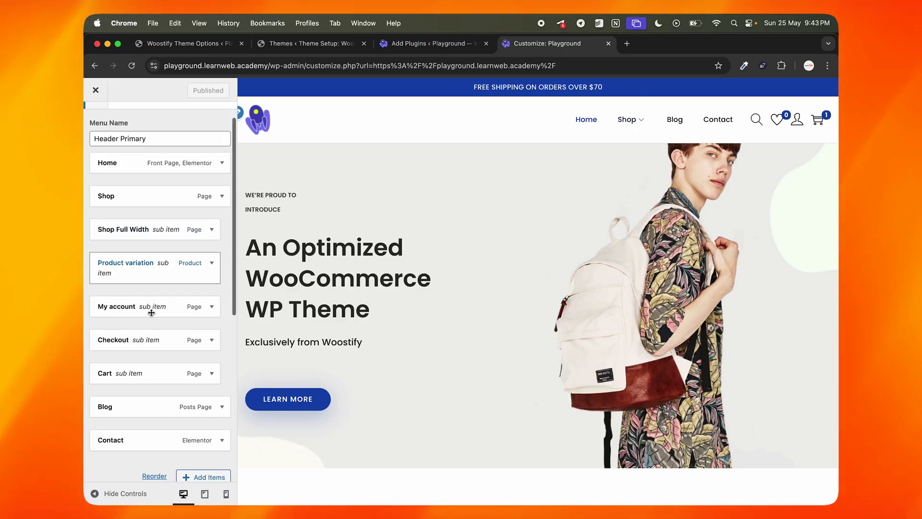
scroll(151, 313, "down", 6)
scroll(153, 313, "up", 7)
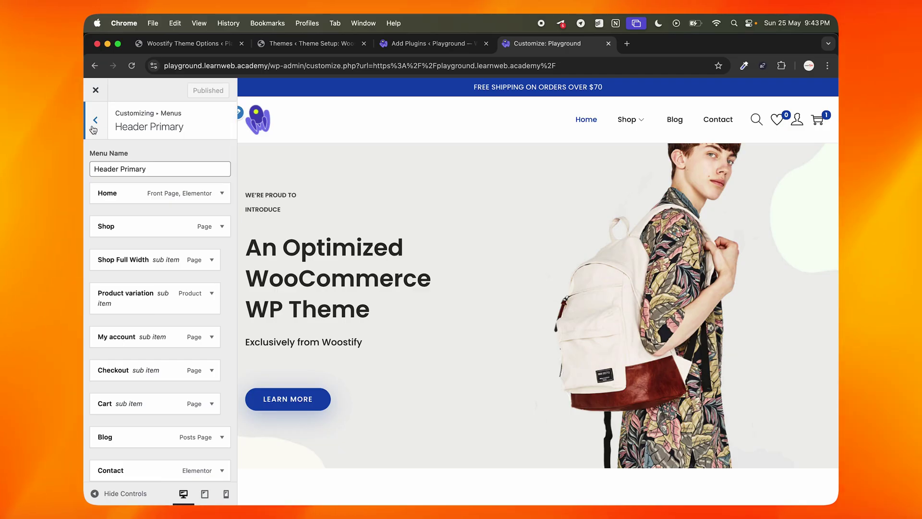
left_click(94, 126)
left_click(94, 126)
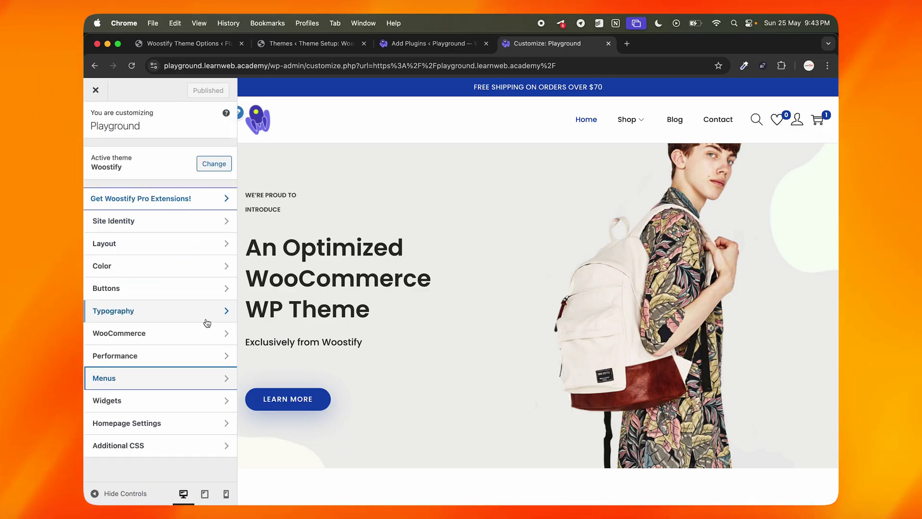
Switch back to the WordPress admin, open the Theme File Editor for Woostify and accept the warning about direct theme edits.
left_click(427, 45)
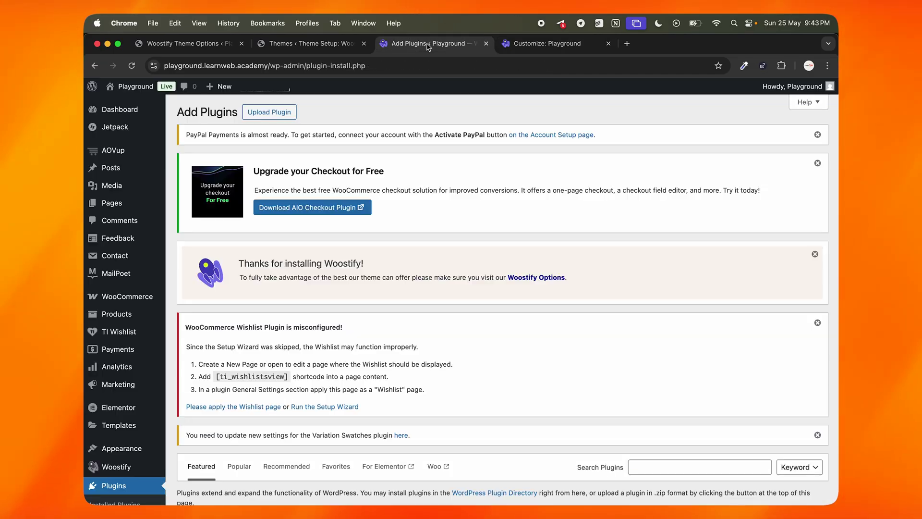
scroll(120, 312, "down", 5)
mouse_move(119, 312)
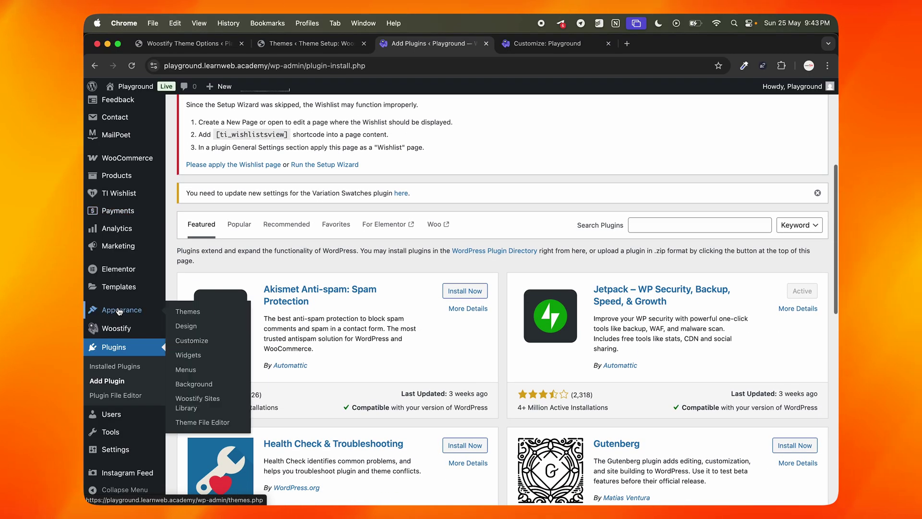
left_click(191, 423)
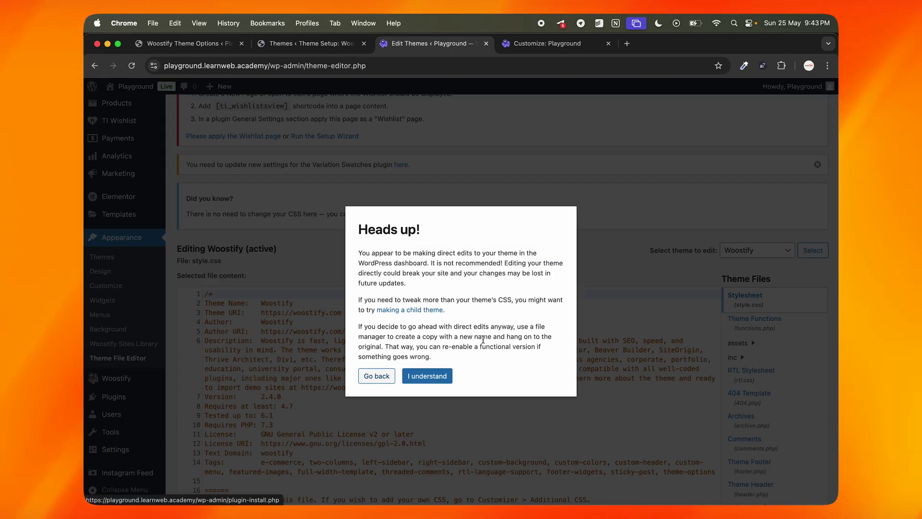
left_click(425, 376)
Examine the style.css content and the list of Woostify theme files, and return to the beginning of the Edit Themes page.
scroll(503, 264, "down", 5)
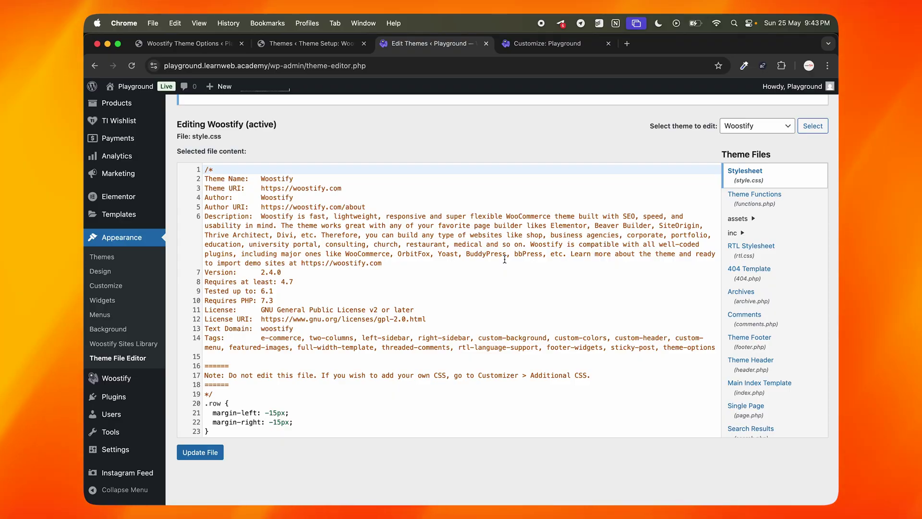
scroll(730, 284, "down", 2)
scroll(729, 284, "down", 2)
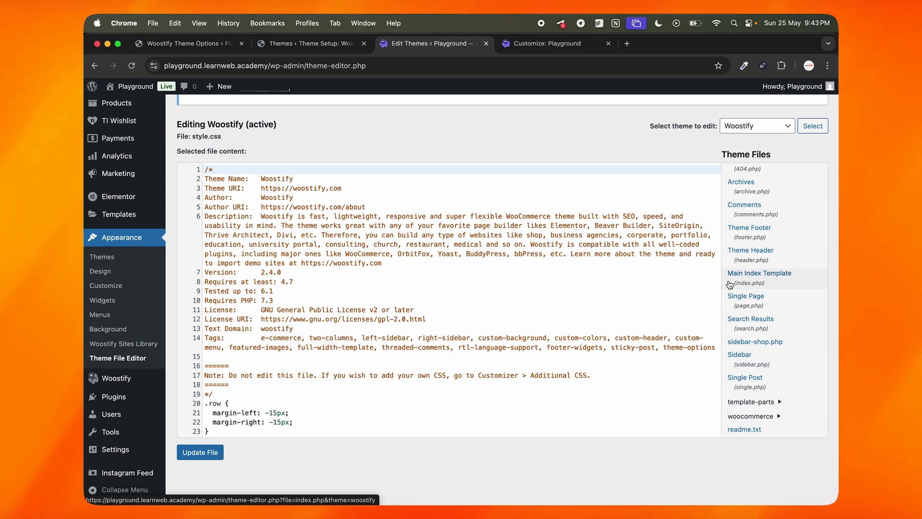
scroll(730, 284, "down", 1)
scroll(729, 285, "up", 1)
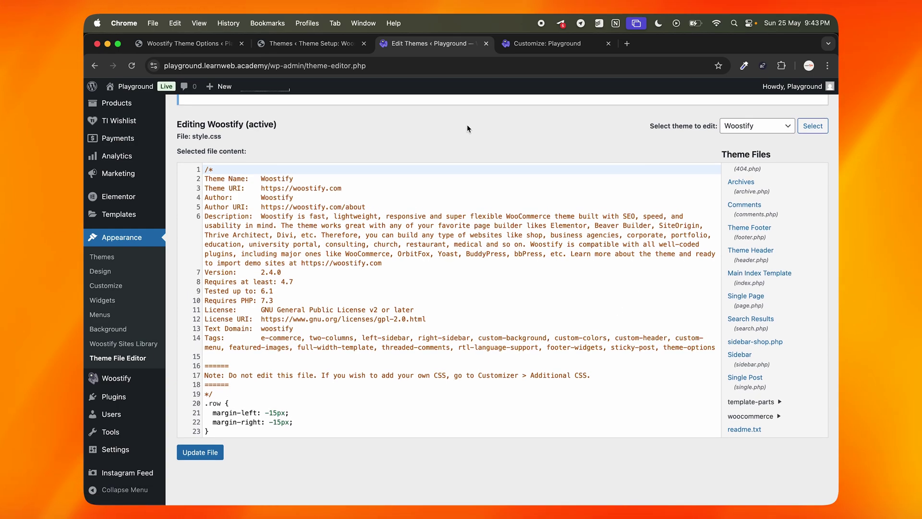
scroll(467, 125, "up", 6)
scroll(467, 128, "up", 3)
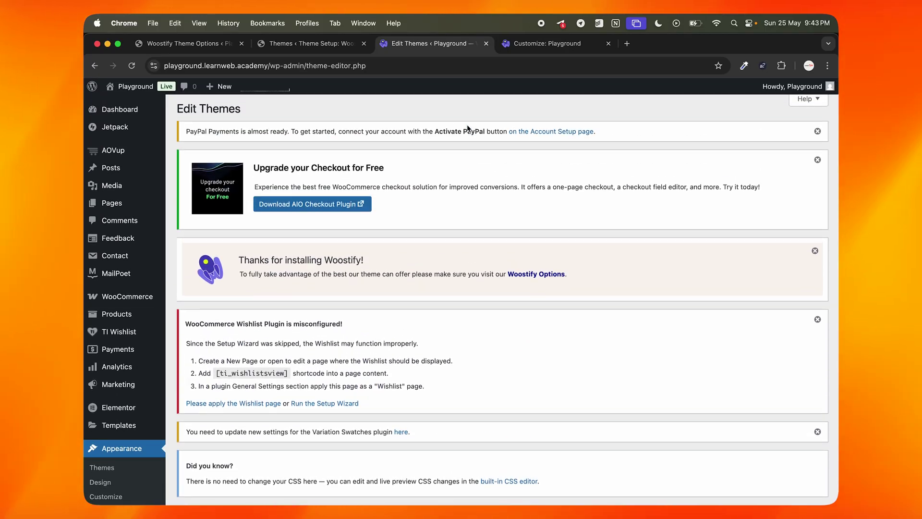
scroll(466, 125, "up", 1)
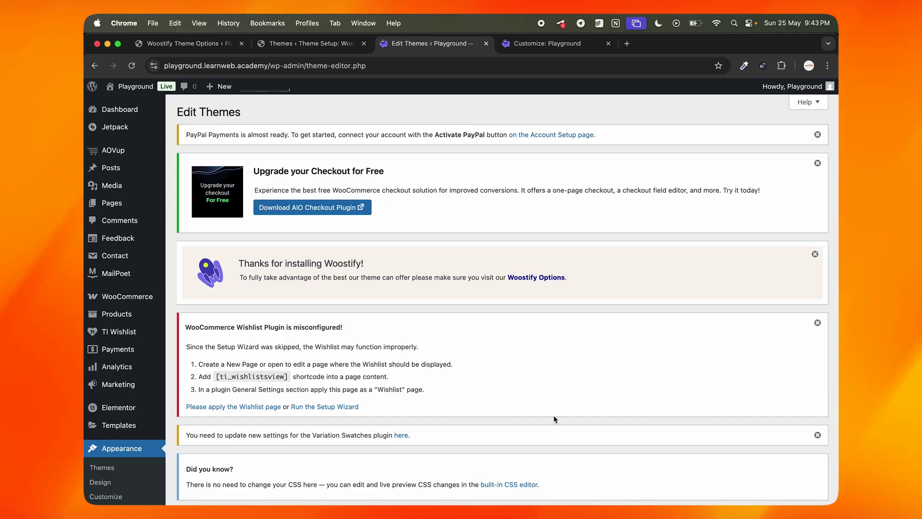
mouse_move(584, 487)
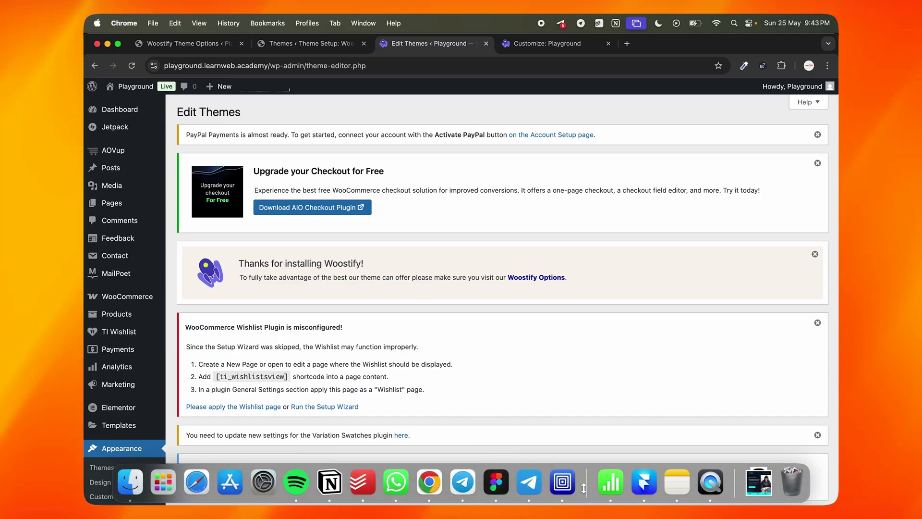